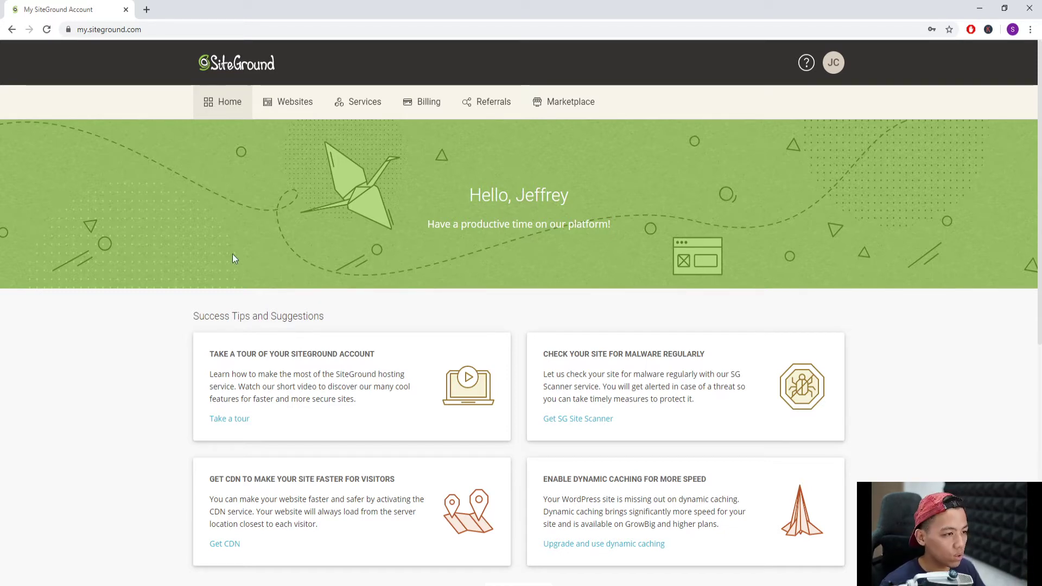
# - Open Site Tools for samplesites101.com from the hosted websites list
pyautogui.click(303, 104)
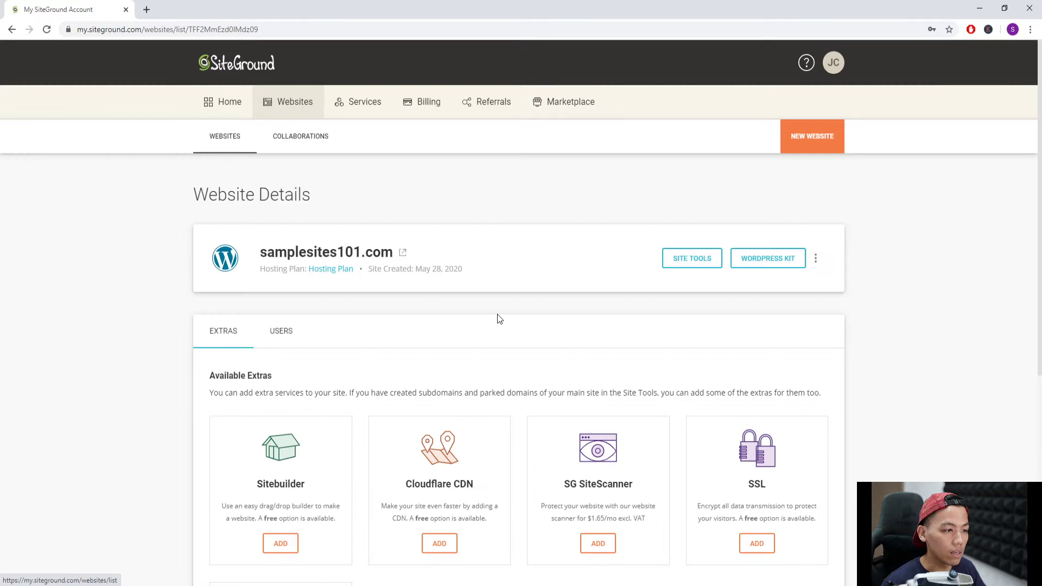
pyautogui.click(692, 259)
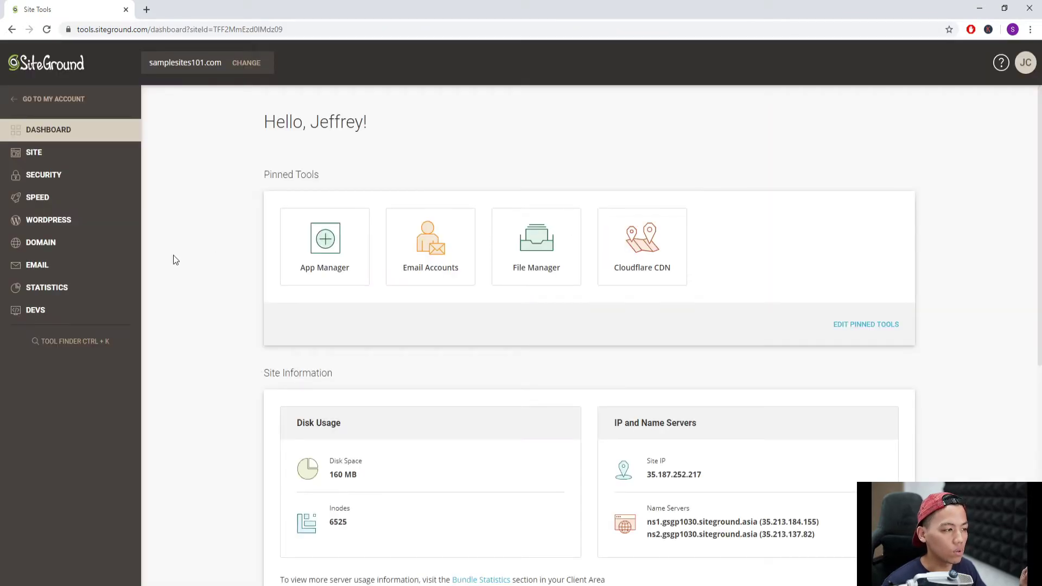
# - Go to the Email > Accounts page in Site Tools
pyautogui.click(74, 269)
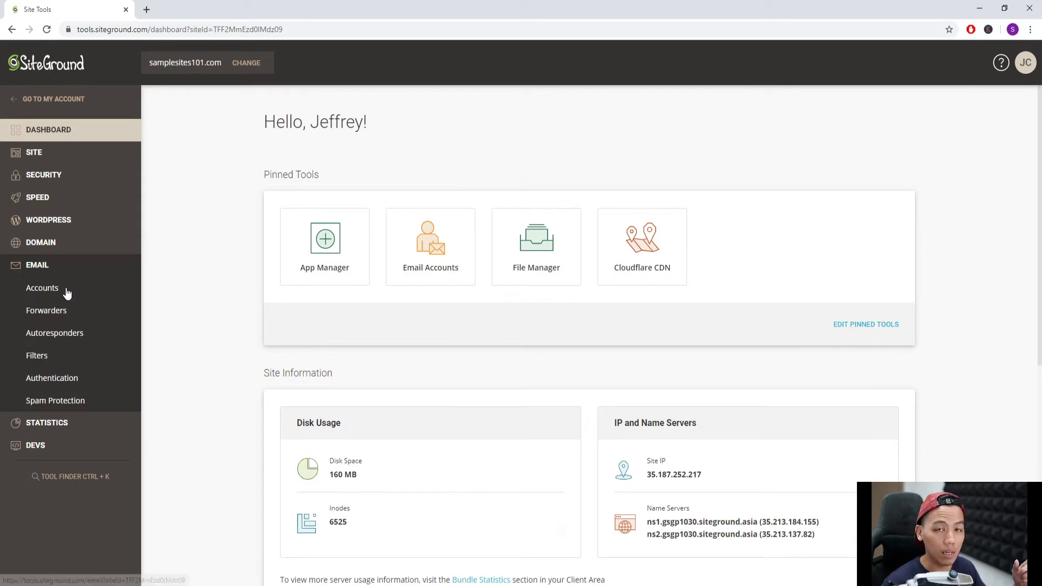
pyautogui.click(65, 293)
pyautogui.scroll(-3, 387, 348)
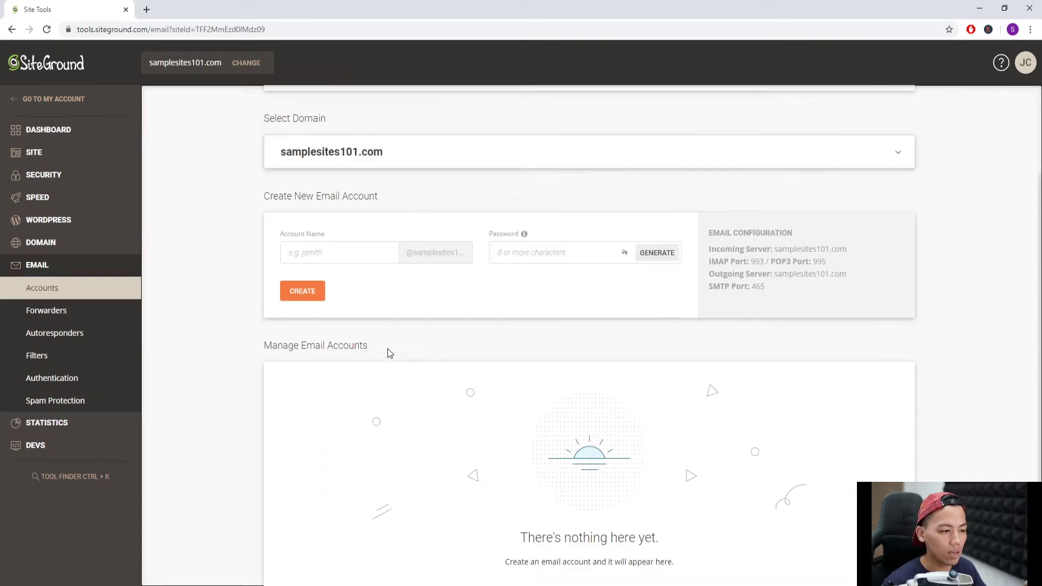
pyautogui.scroll(3, 432, 383)
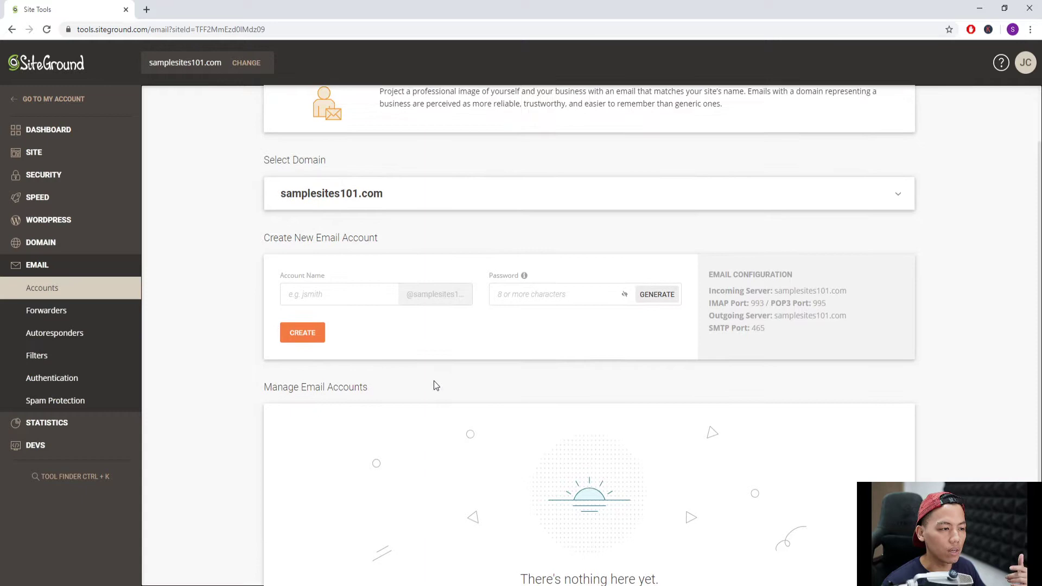
# - Create the new email account with its account name and password
pyautogui.click(364, 375)
pyautogui.click(364, 375)
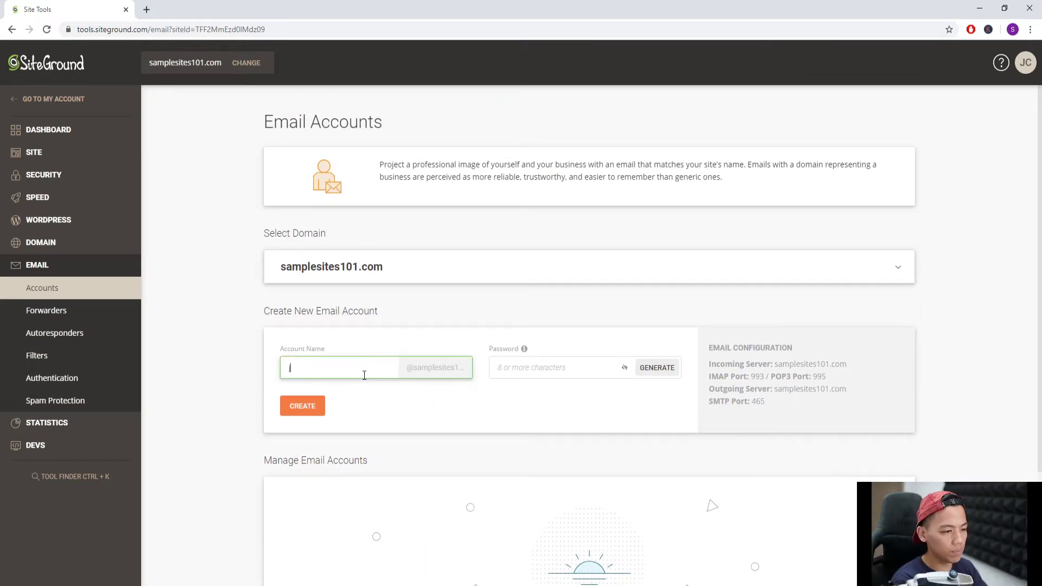
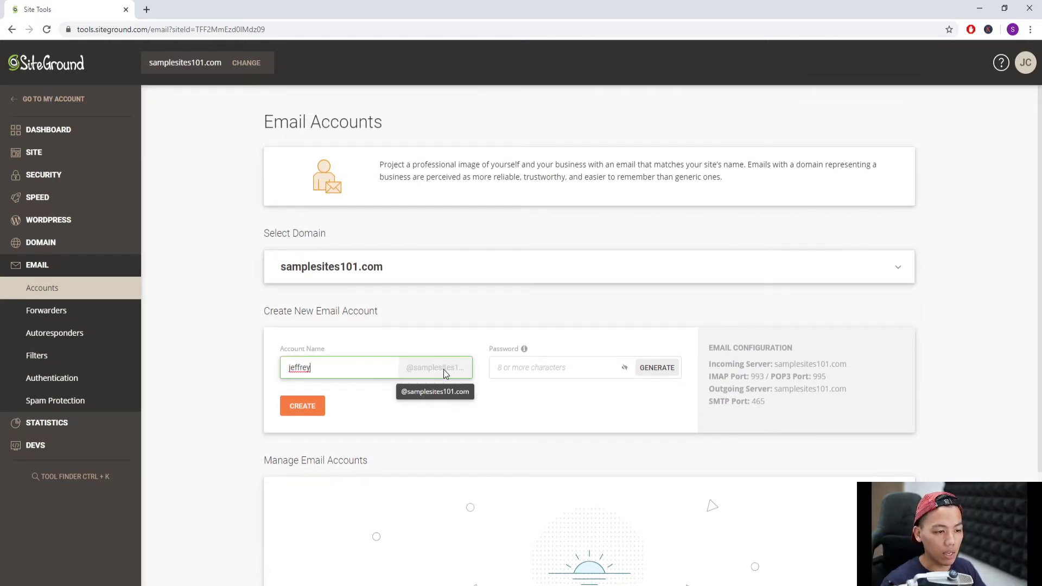
pyautogui.click(534, 369)
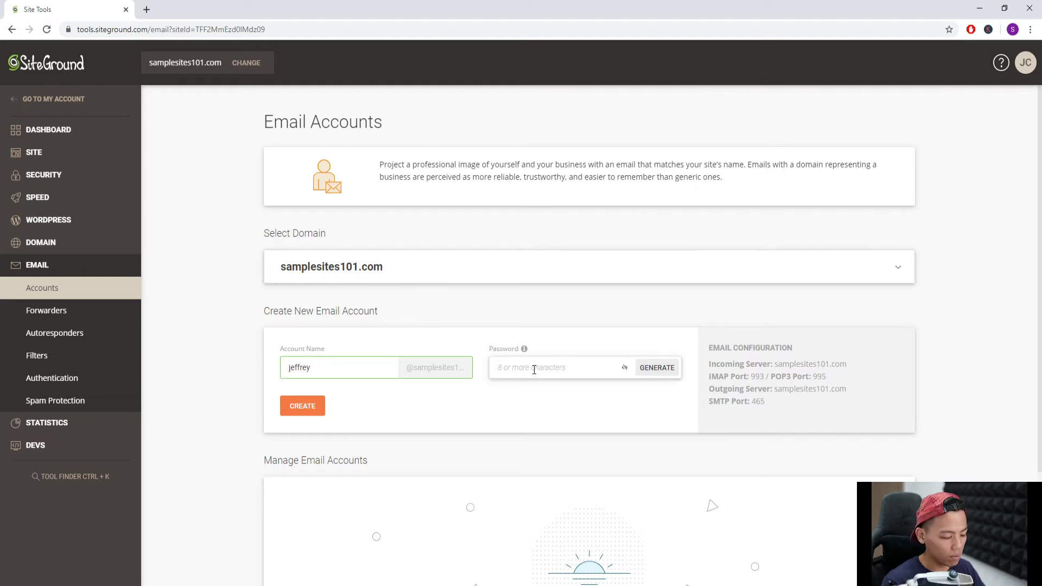
pyautogui.write('***********')
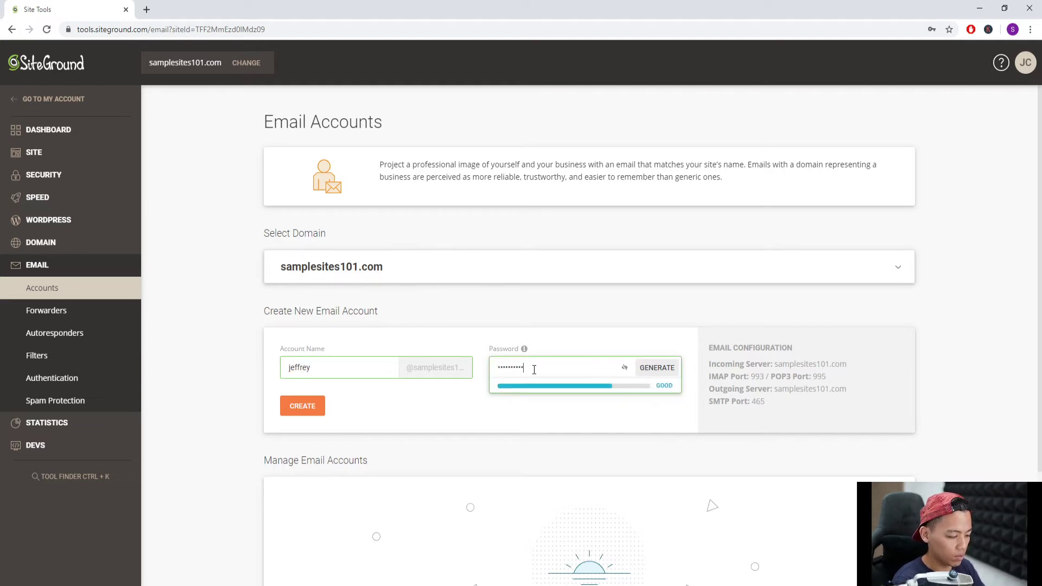
pyautogui.click(313, 410)
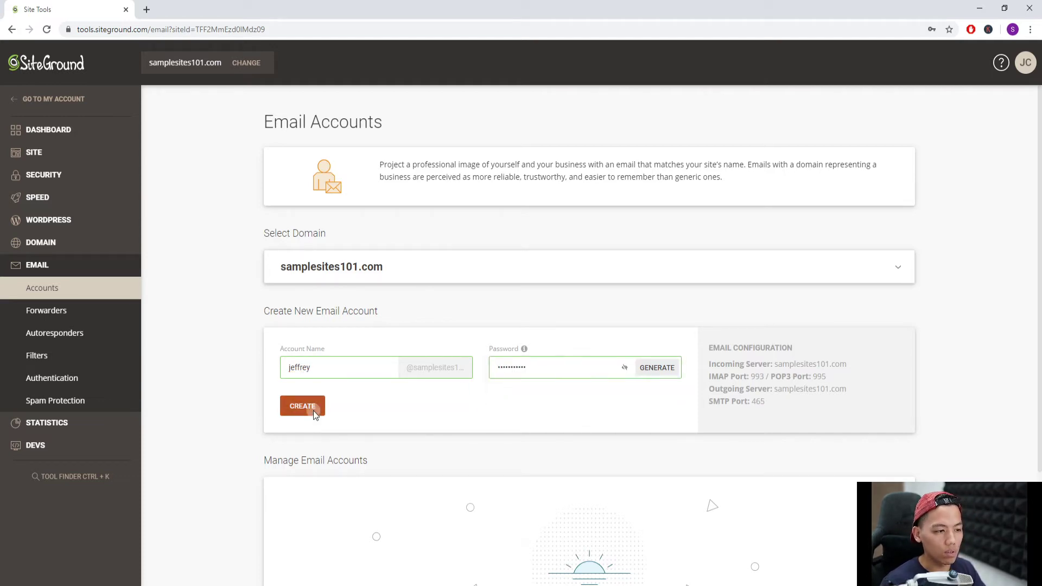
# - Dismiss the save-password prompt and review the account's incoming and outgoing server settings
pyautogui.click(940, 381)
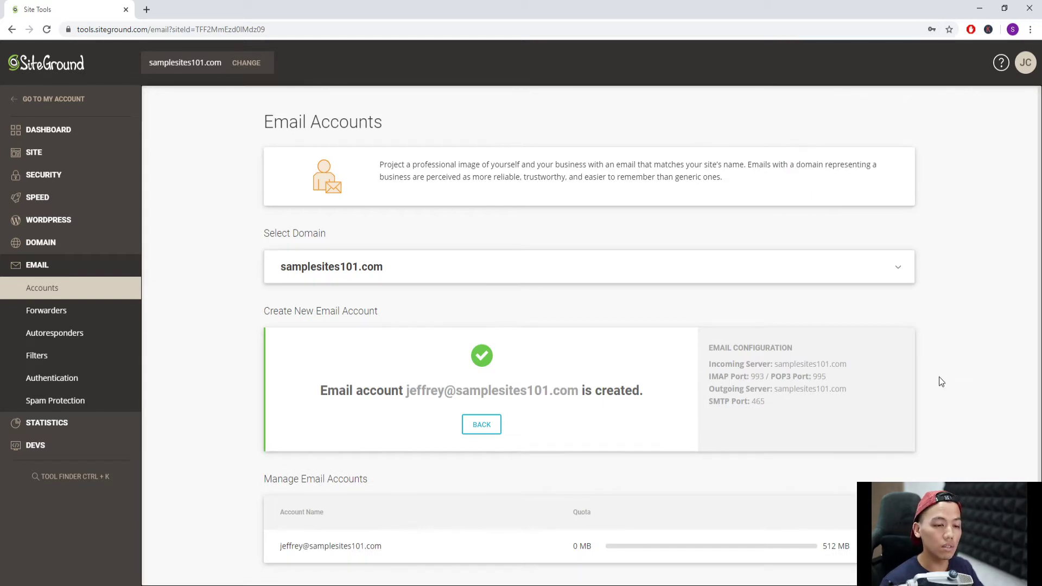
pyautogui.moveTo(708, 346); pyautogui.dragTo(786, 406)
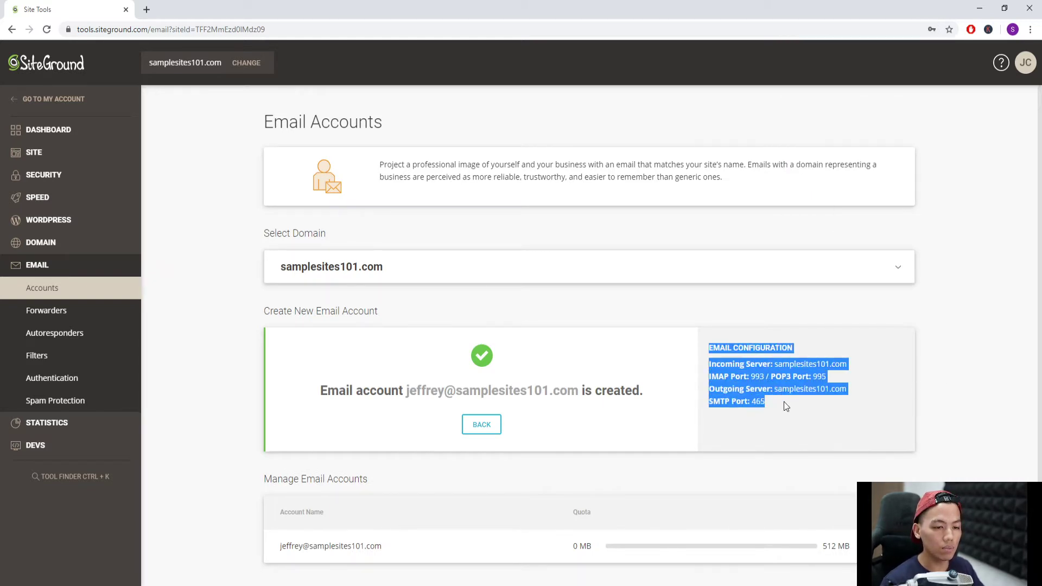
pyautogui.click(786, 407)
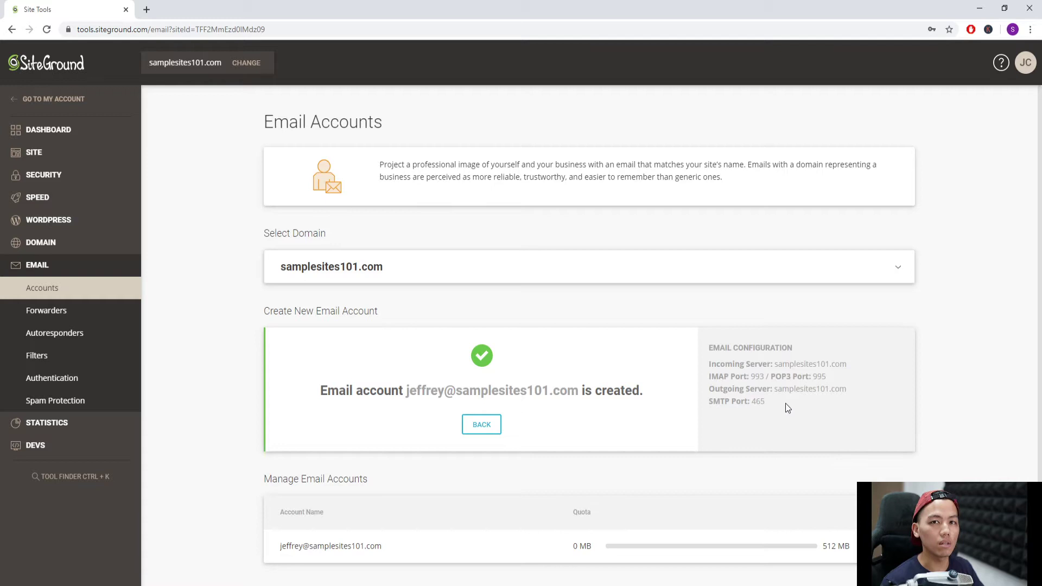
# - Load gmail.com in a new tab and go to Settings > Accounts and Import
pyautogui.click(146, 9)
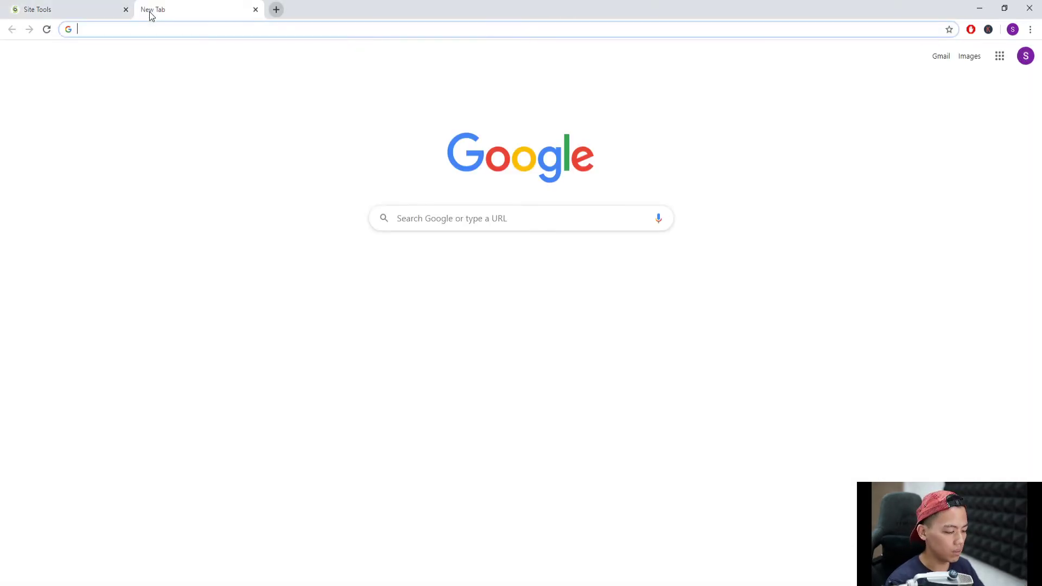
pyautogui.write('gmail.com')
pyautogui.press('Return')
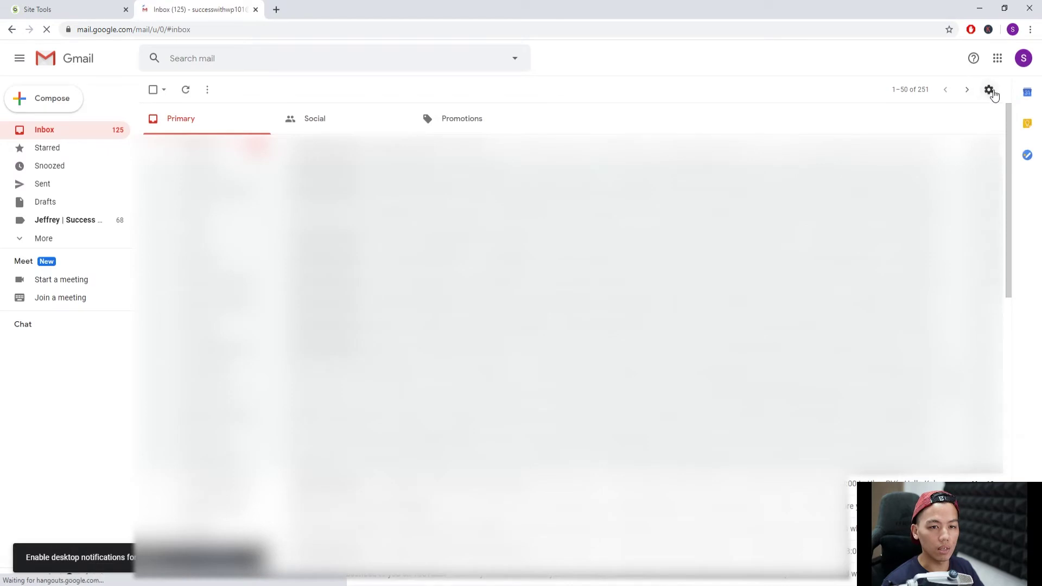
pyautogui.click(989, 91)
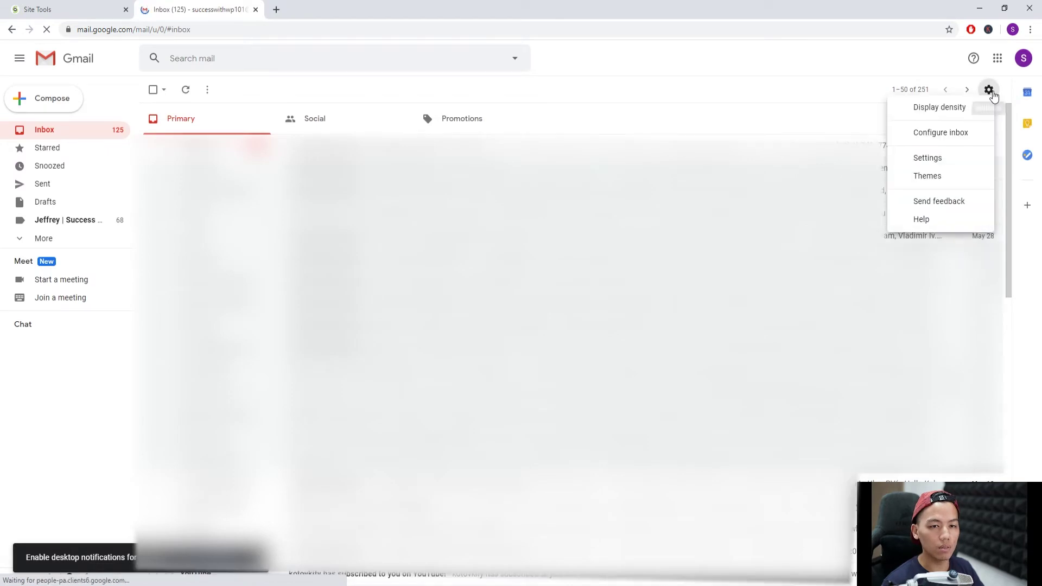
pyautogui.click(929, 159)
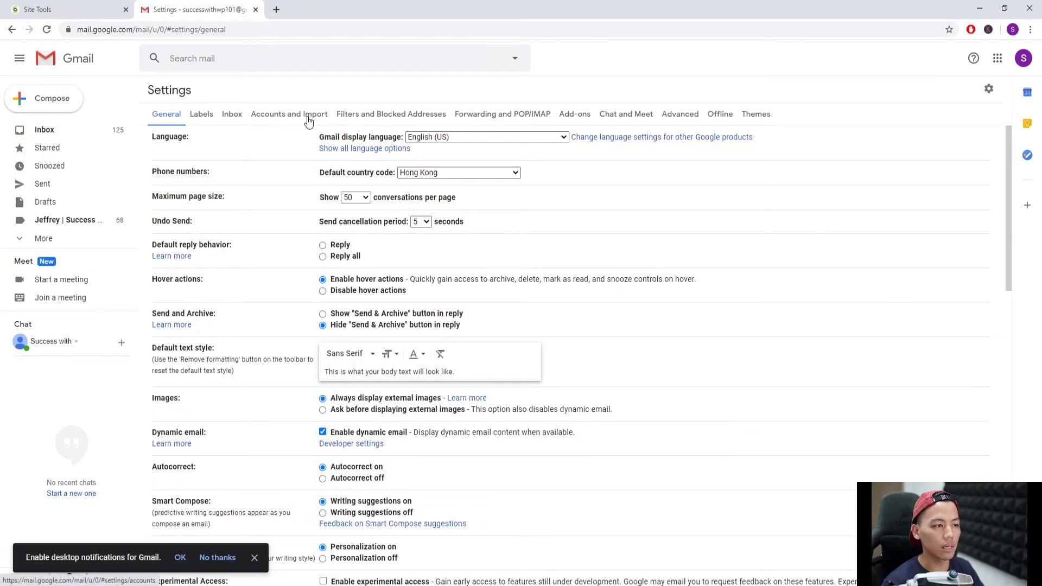
pyautogui.click(307, 115)
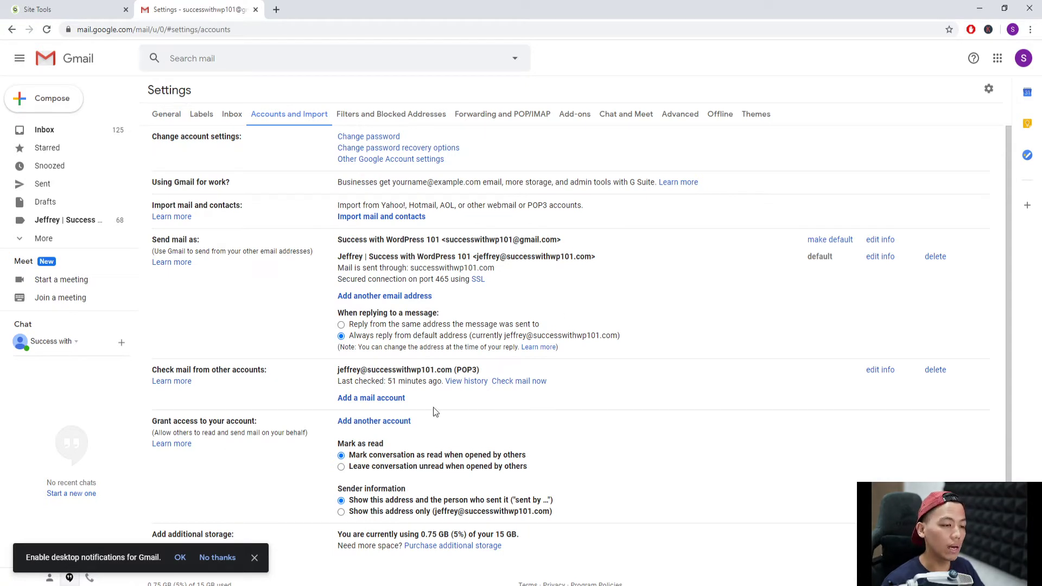
# - Add the new samplesites101.com address as a mail account using POP3 import
pyautogui.click(373, 399)
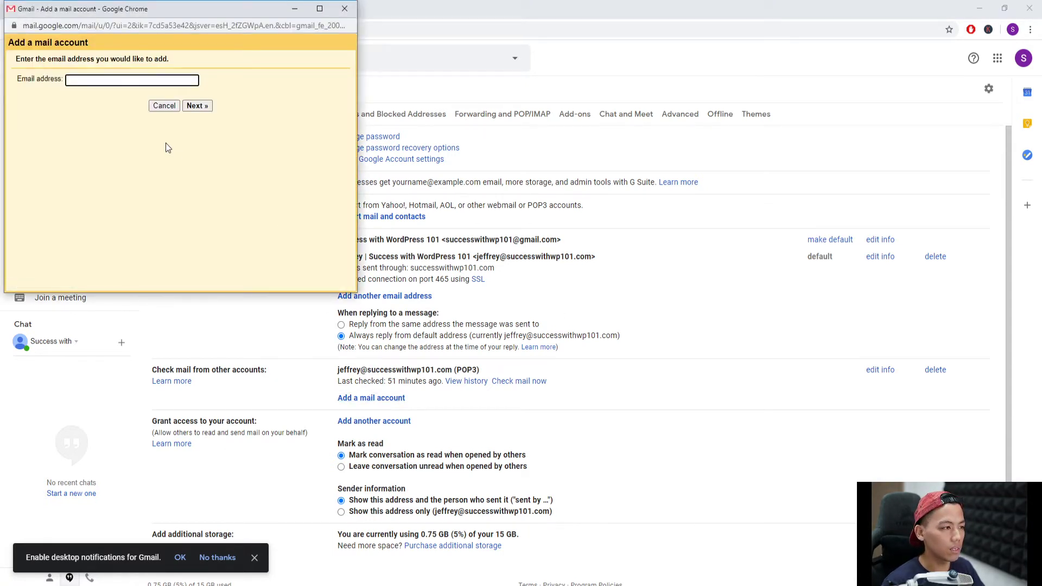
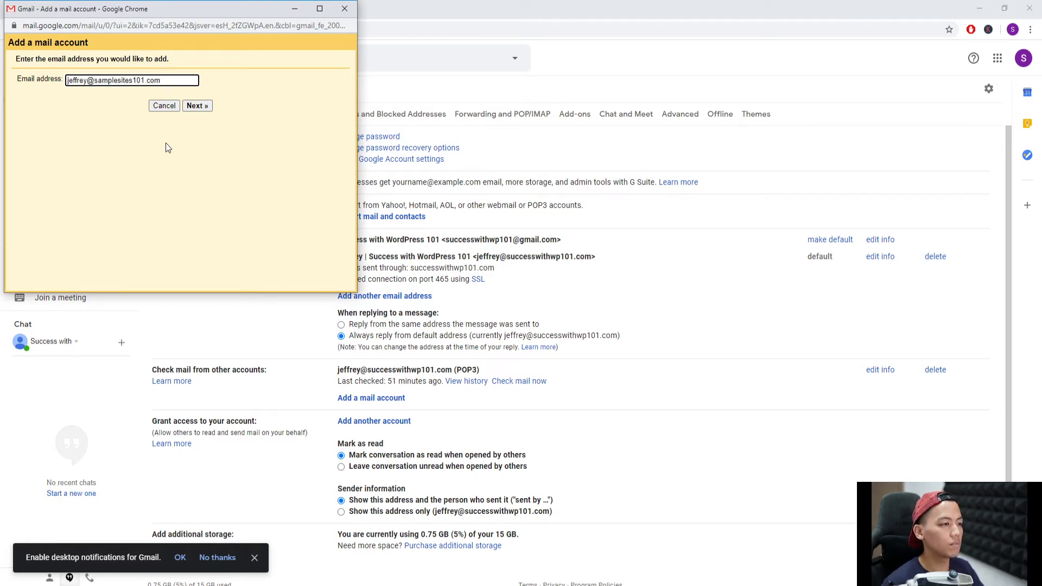
pyautogui.click(197, 107)
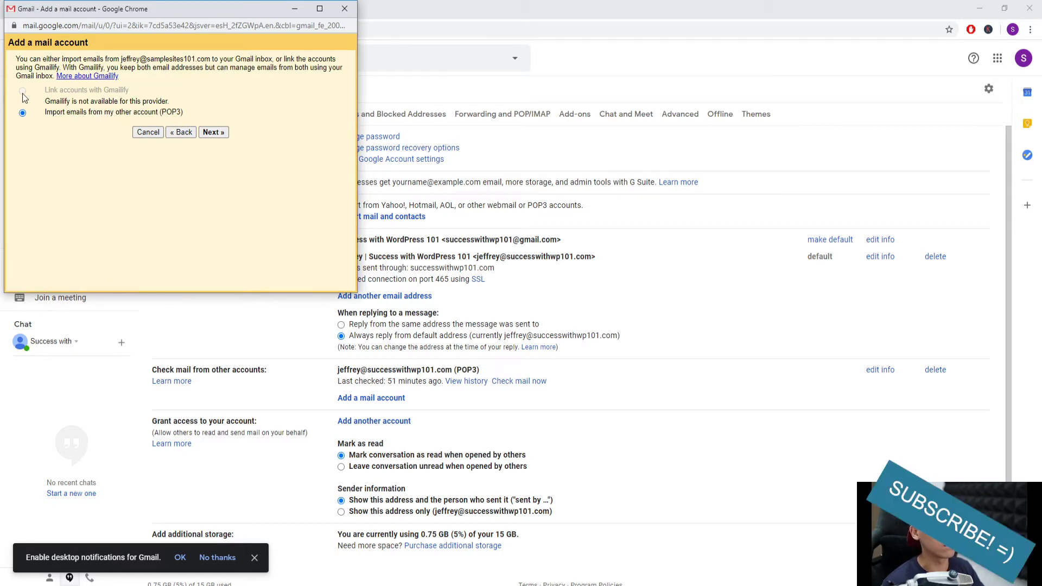
pyautogui.click(211, 132)
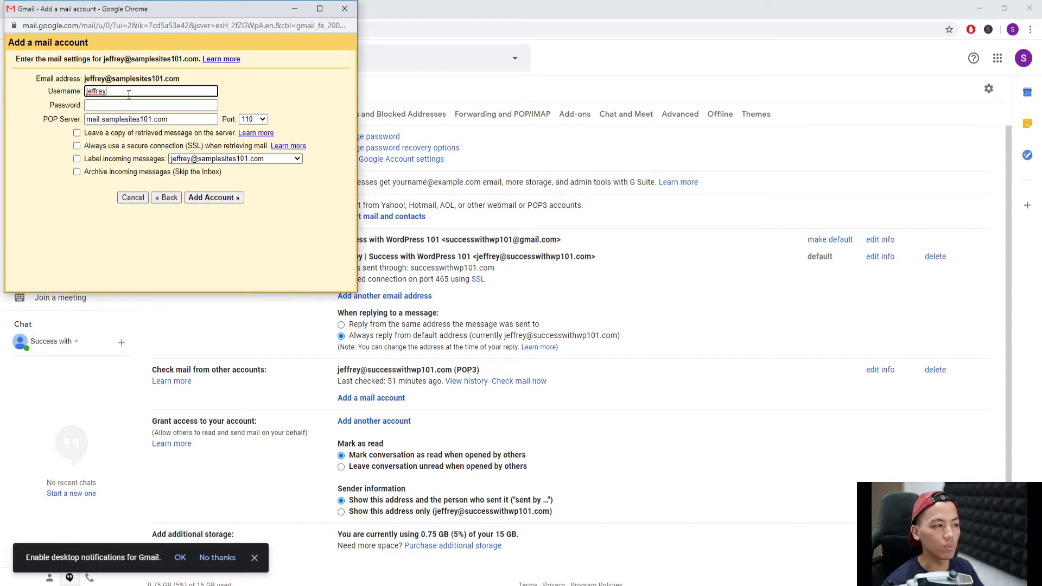
pyautogui.write('@')
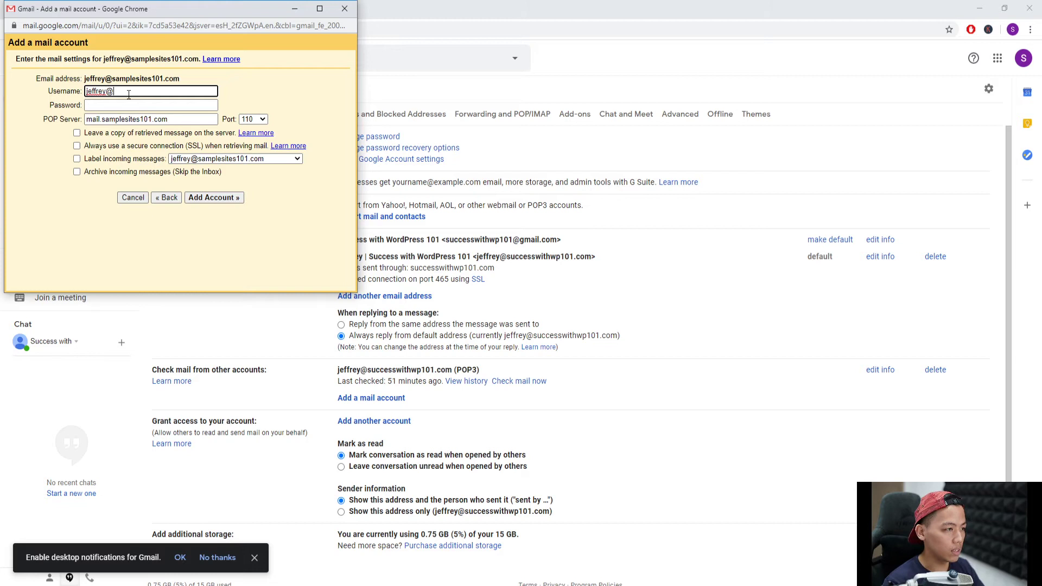
pyautogui.write('samplesite')
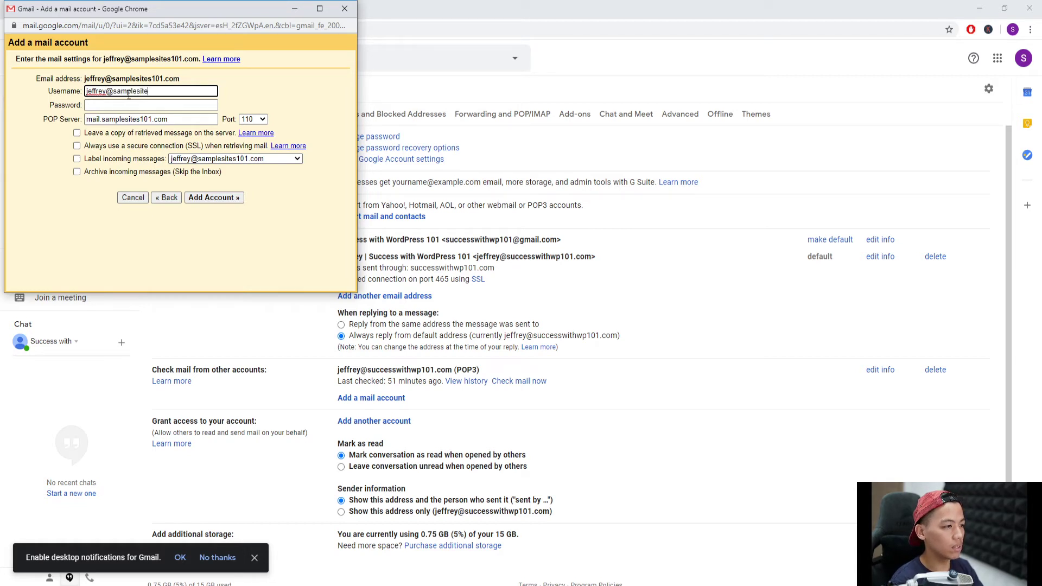
pyautogui.write('s101.com')
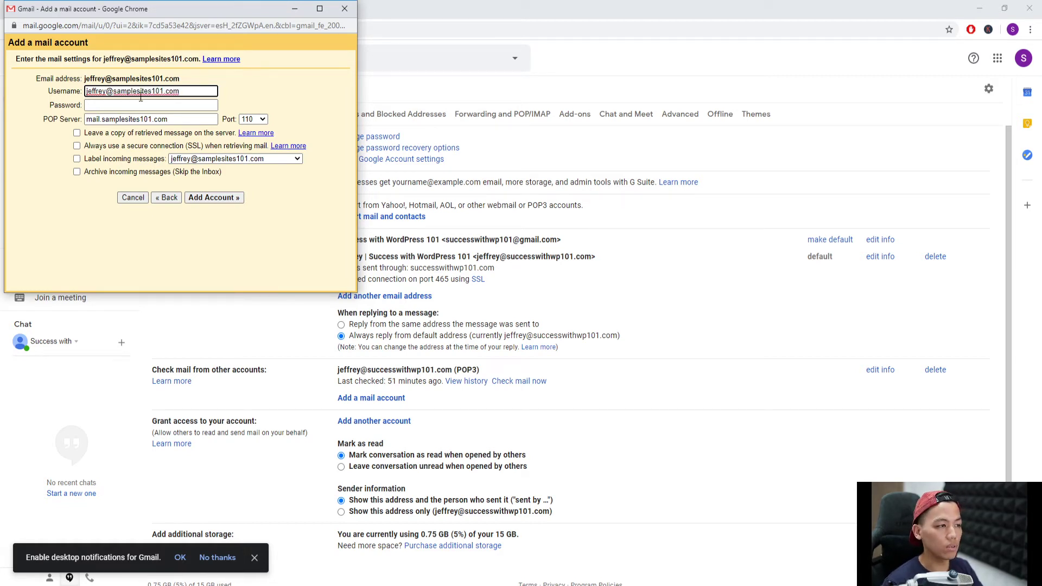
pyautogui.click(144, 105)
pyautogui.write('•')
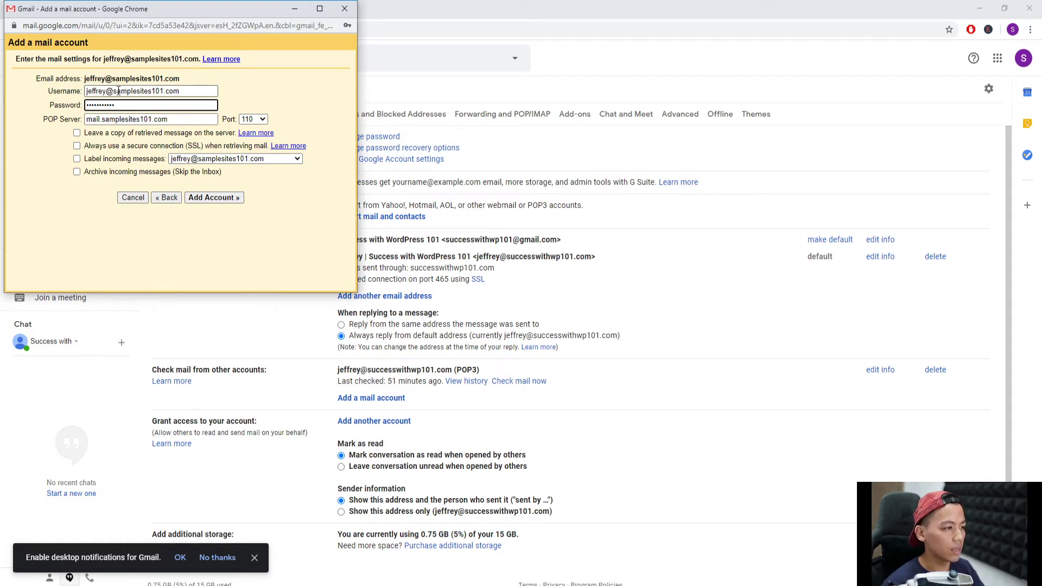
pyautogui.moveTo(162, 13); pyautogui.dragTo(175, 93)
pyautogui.click(65, 12)
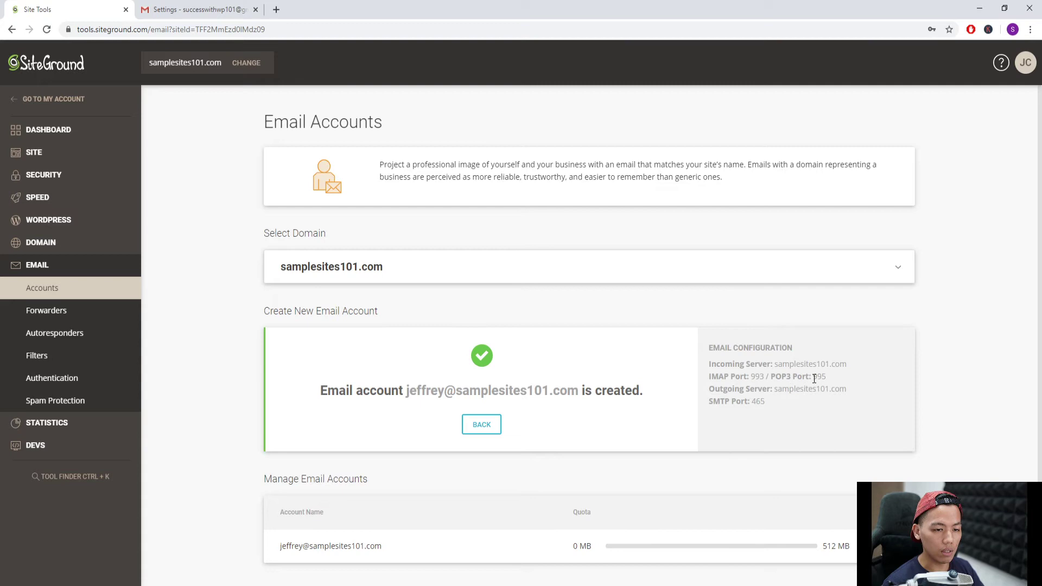
# - Set the POP port to 995 and the POP server to samplesites101.com
pyautogui.click(336, 548)
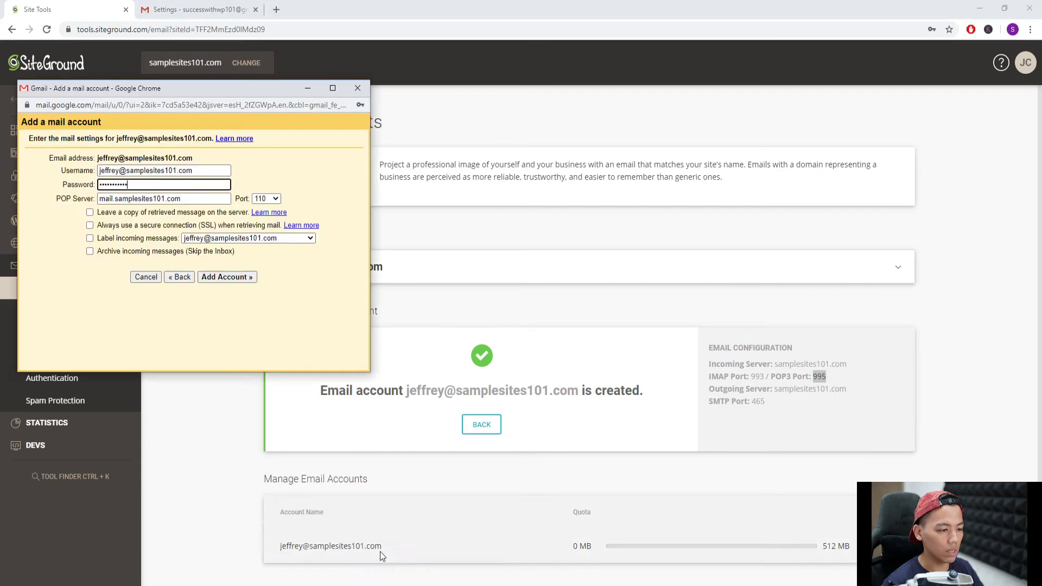
pyautogui.click(266, 199)
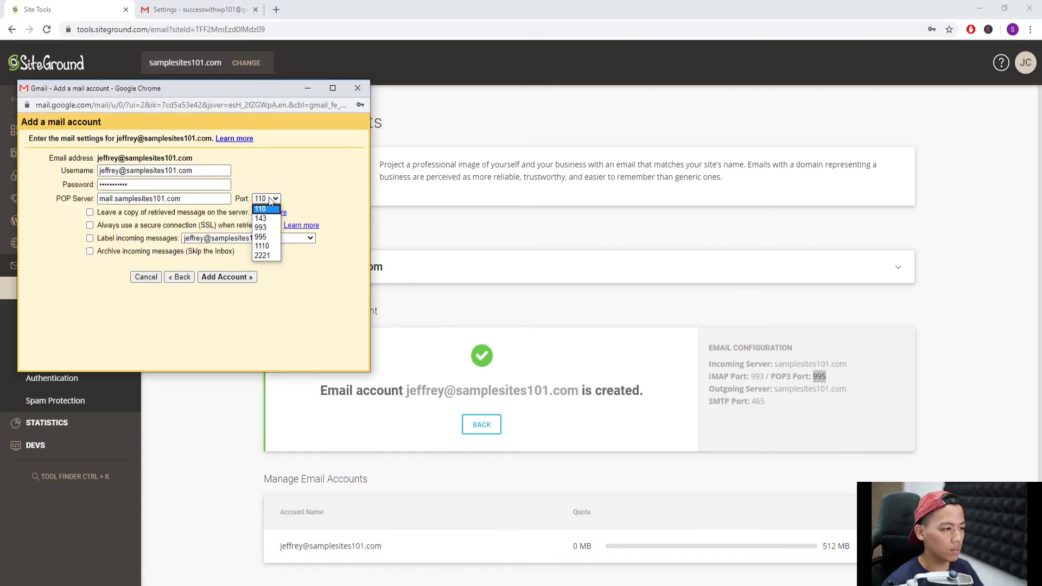
pyautogui.click(277, 237)
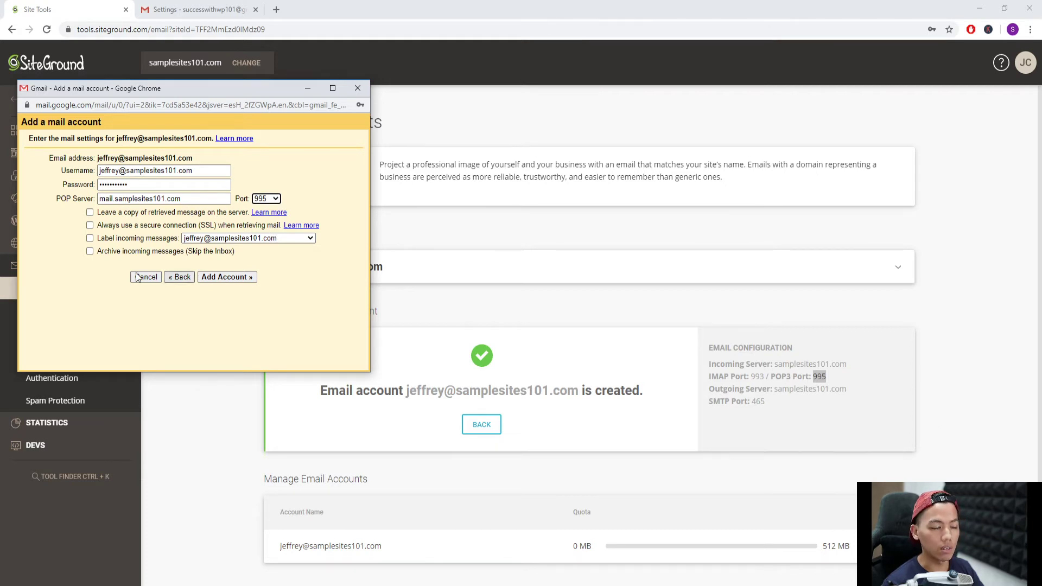
pyautogui.click(194, 199)
pyautogui.moveTo(113, 200); pyautogui.dragTo(93, 201)
pyautogui.press('BackSpace')
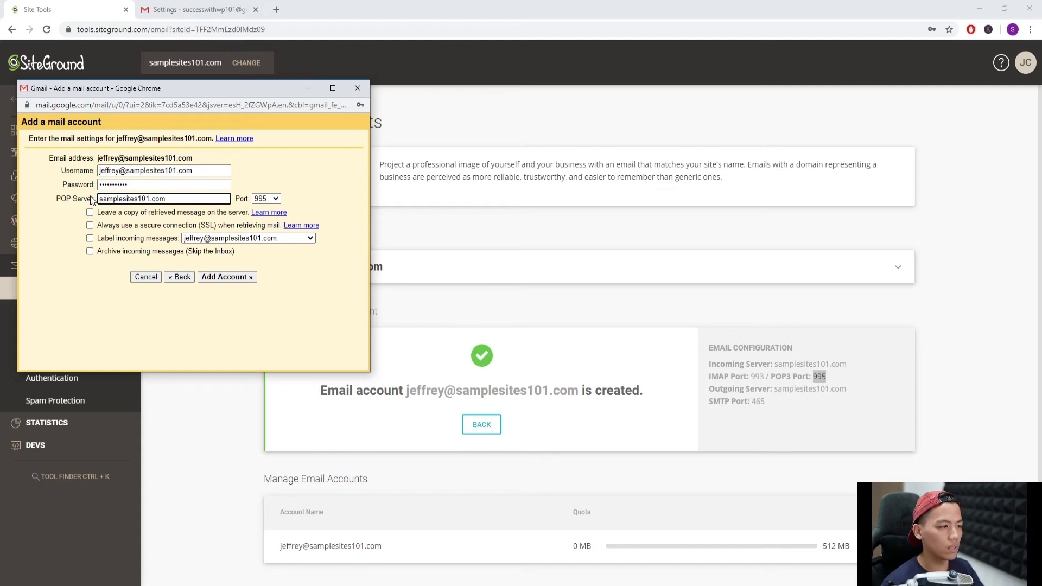
# - Require SSL, keep the default incoming label, and add the POP3 account
pyautogui.click(90, 226)
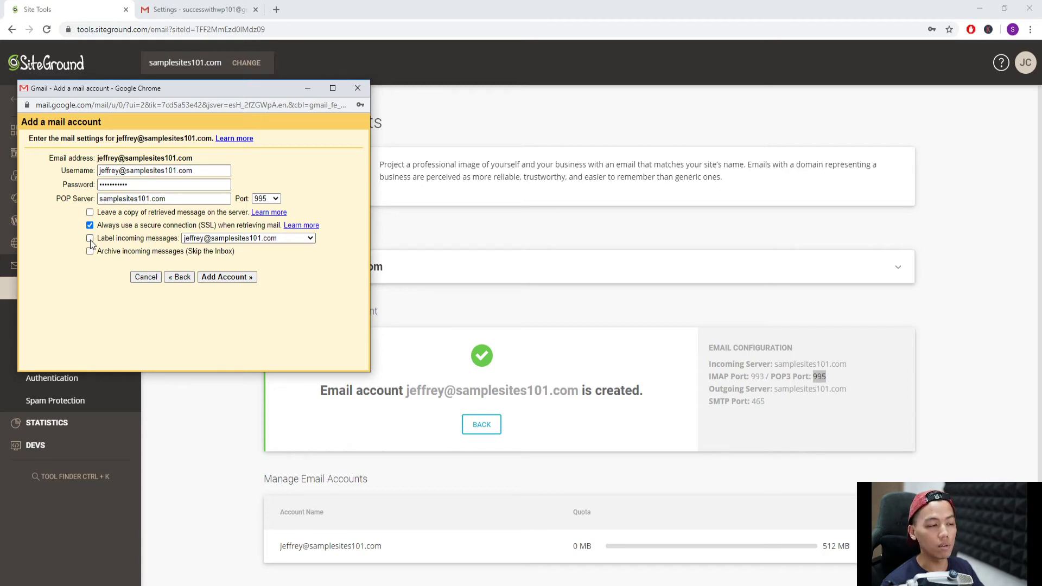
pyautogui.click(206, 241)
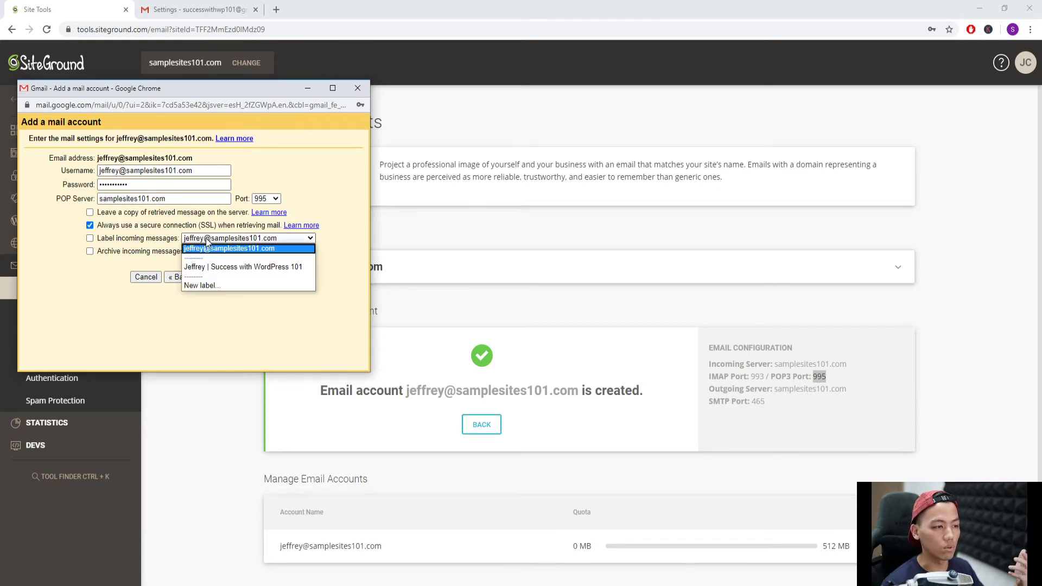
pyautogui.click(336, 211)
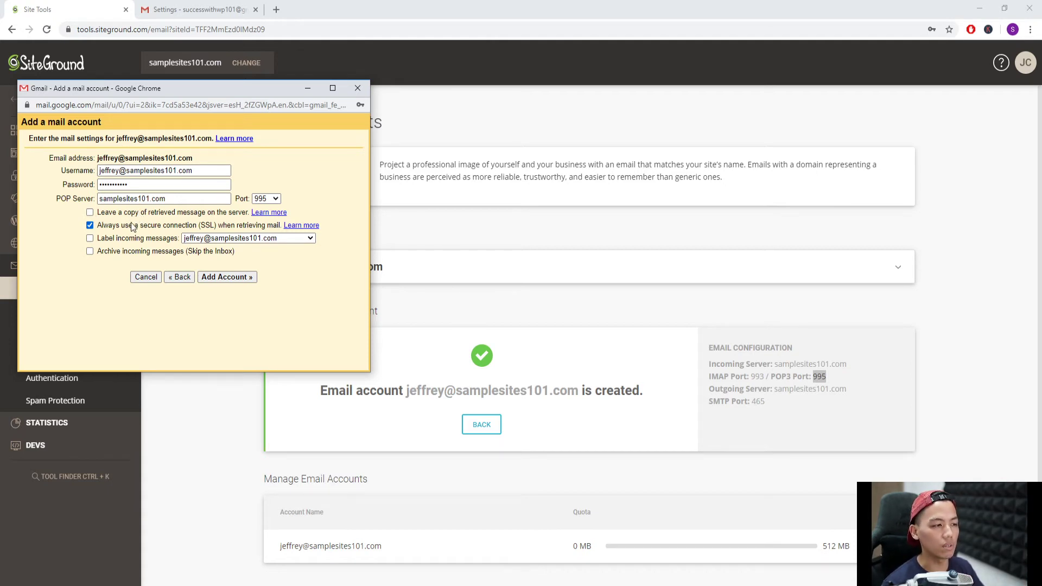
pyautogui.click(232, 278)
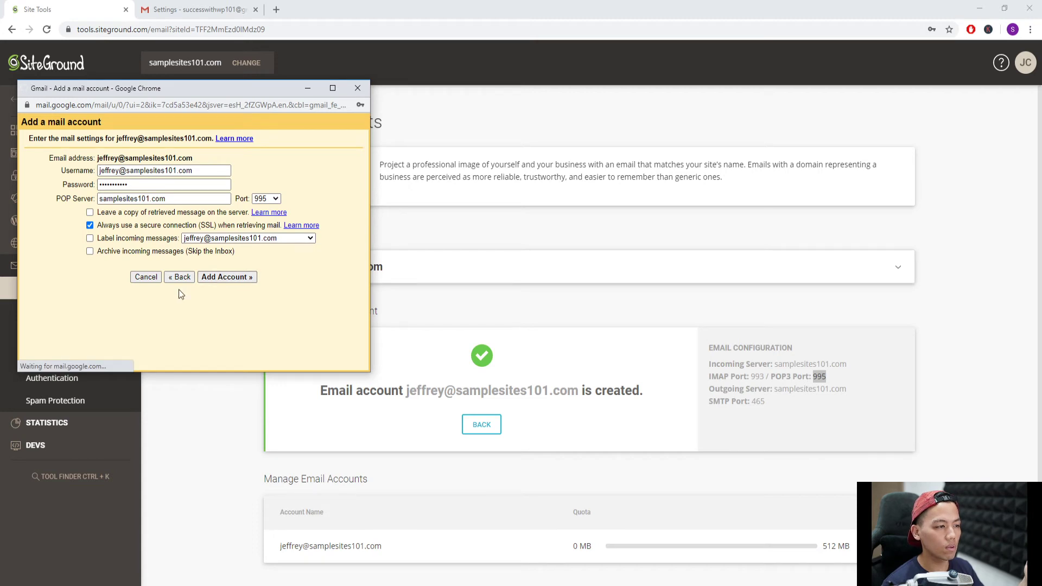
pyautogui.click(357, 127)
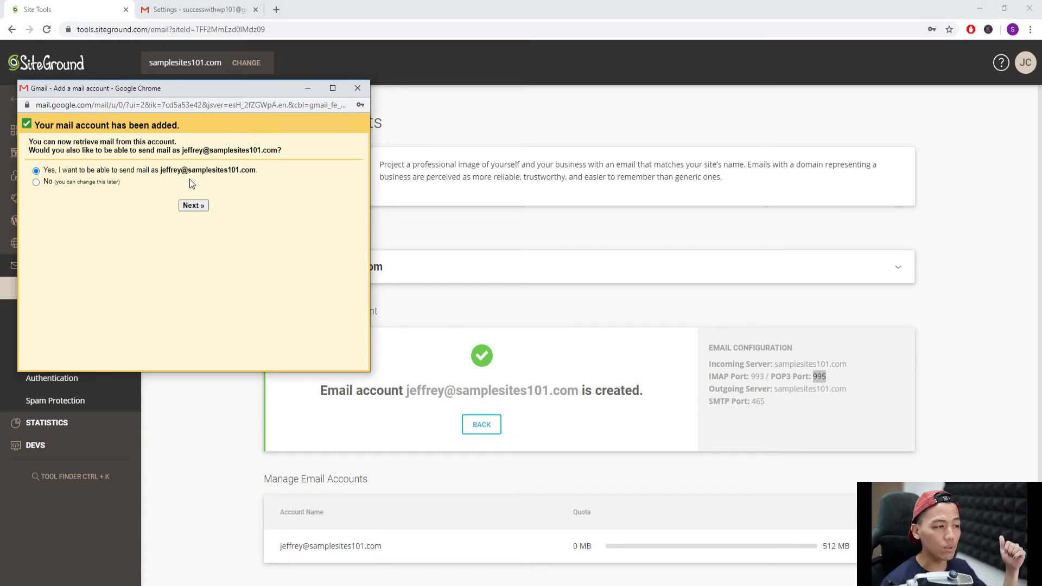
# - Set up sending as this address with a 'Sample Sites 101 |' display name, as an alias
pyautogui.click(198, 205)
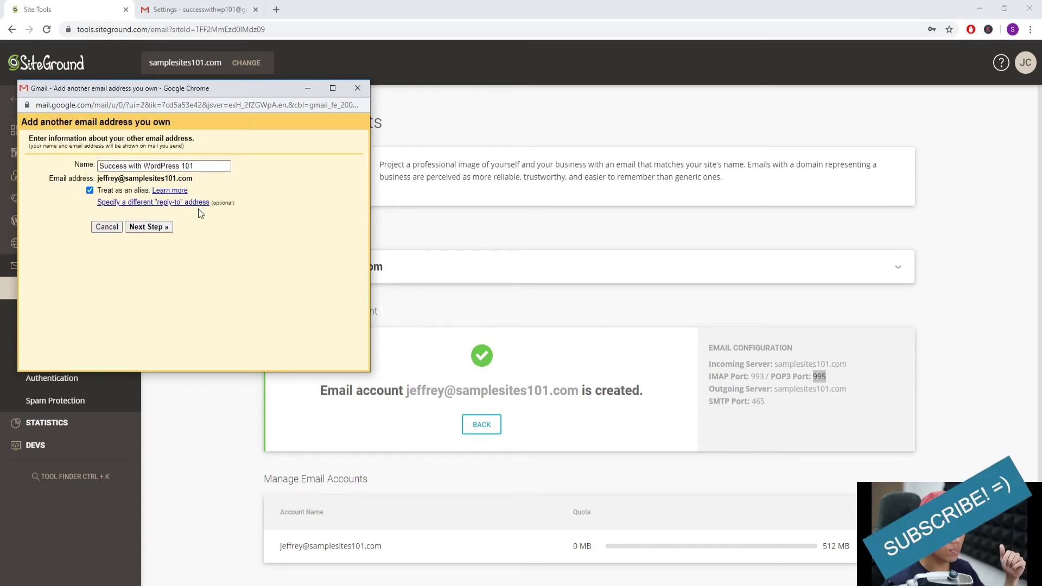
pyautogui.tripleClick(158, 166)
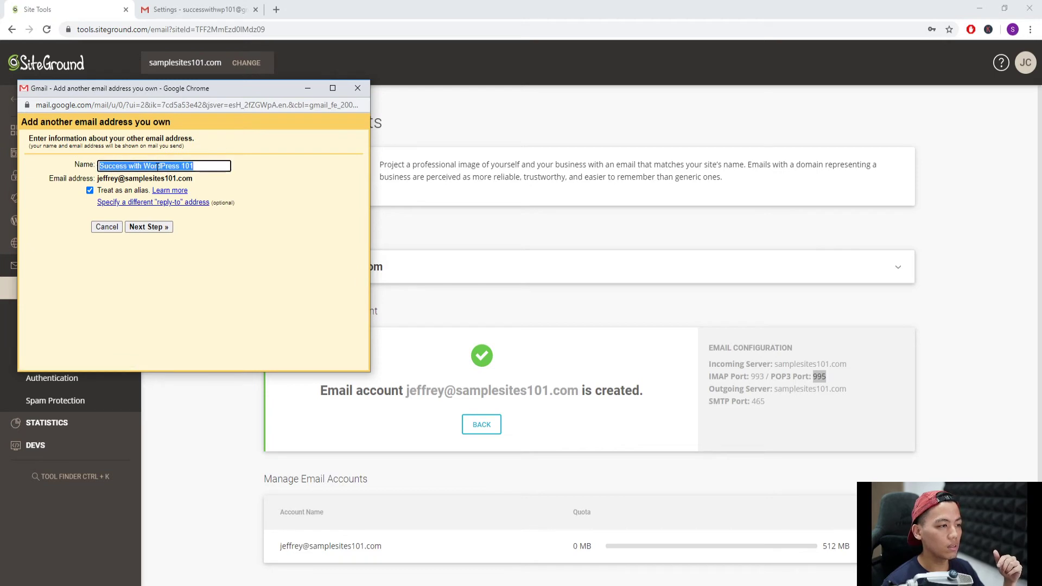
pyautogui.click(184, 166)
pyautogui.moveTo(206, 170); pyautogui.dragTo(99, 163)
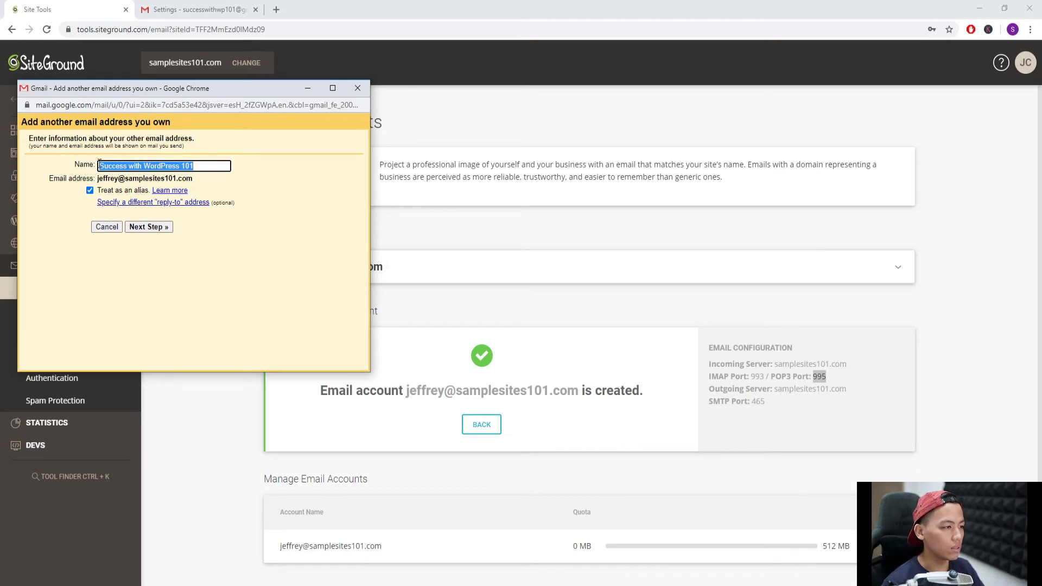
pyautogui.write('Sample Si')
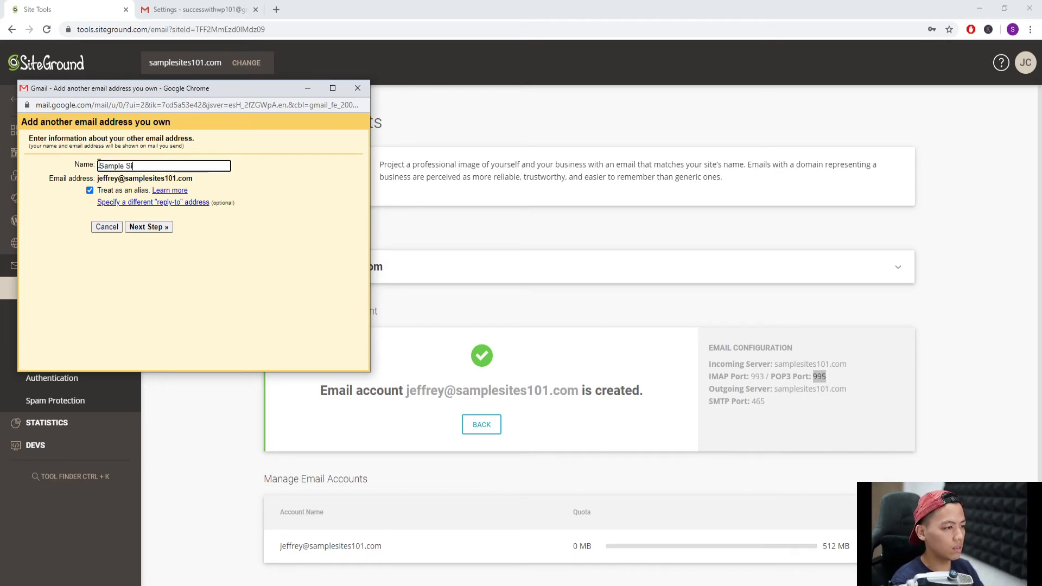
pyautogui.write('tes 101')
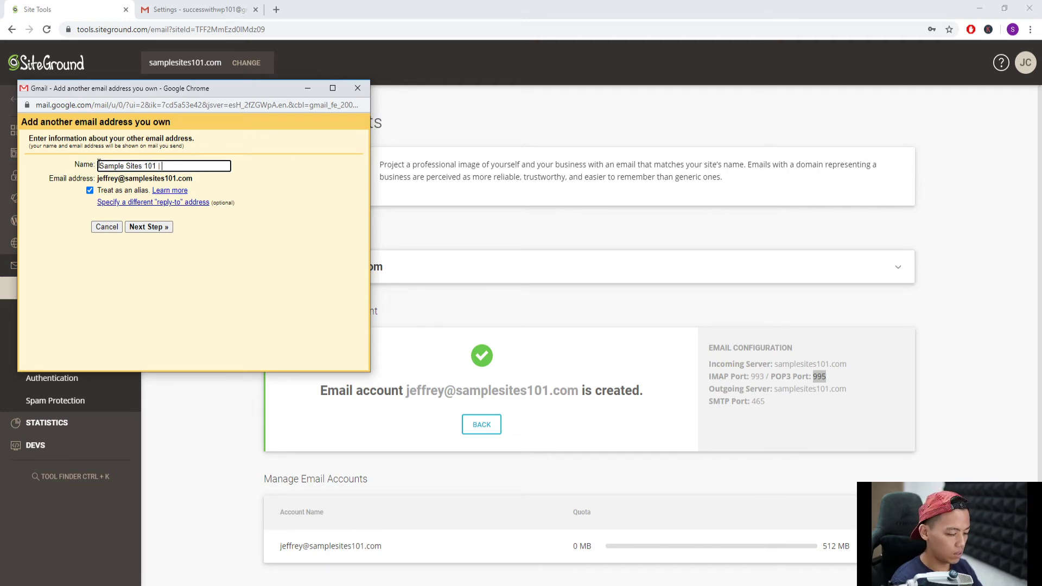
pyautogui.write(' | Jeffrey')
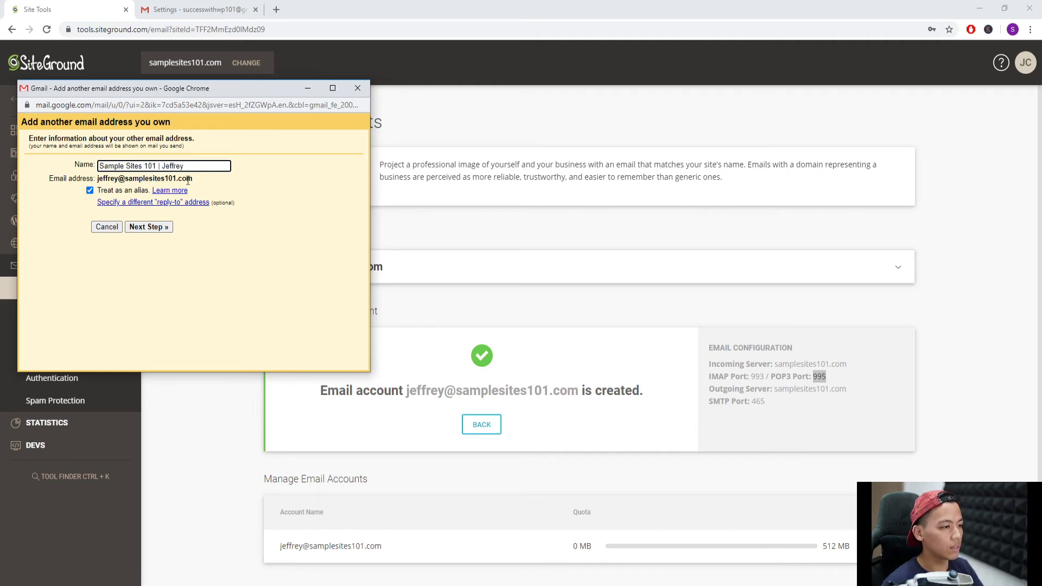
pyautogui.click(155, 228)
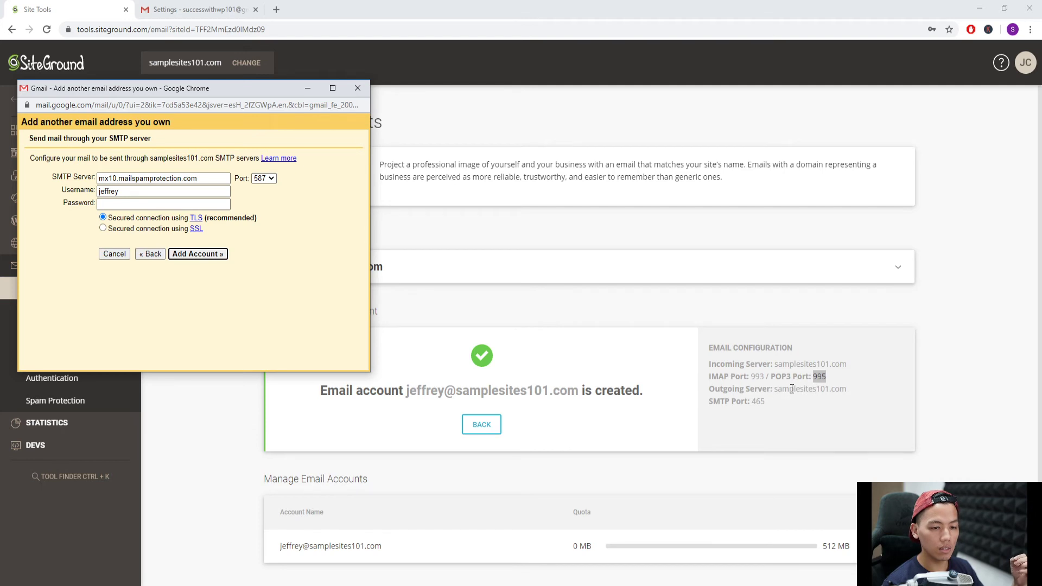
# - Set the SMTP server to samplesites101.com on port 465 with SSL
pyautogui.tripleClick(149, 181)
pyautogui.write('samplesite')
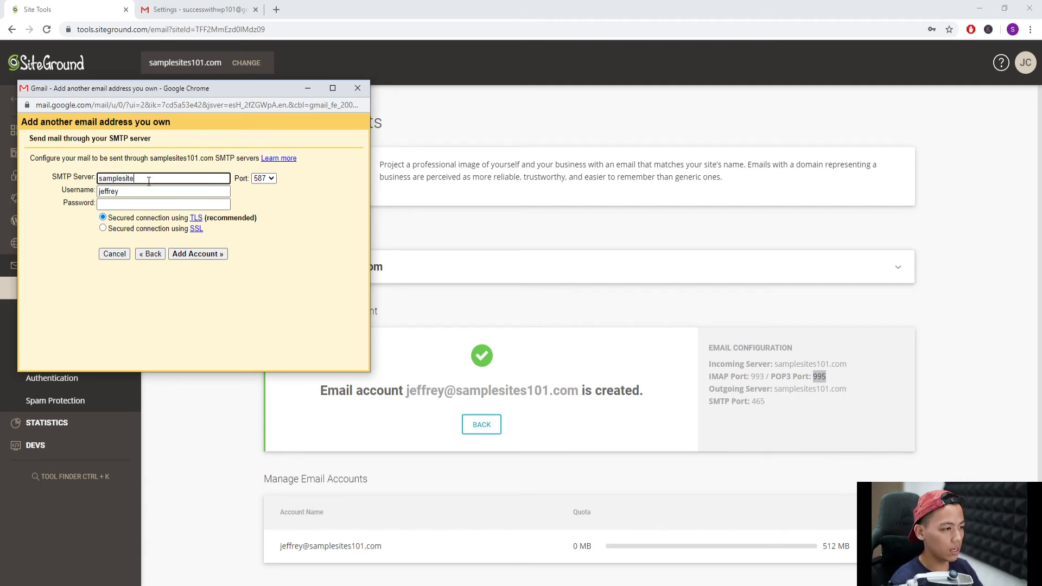
pyautogui.write('s101.com')
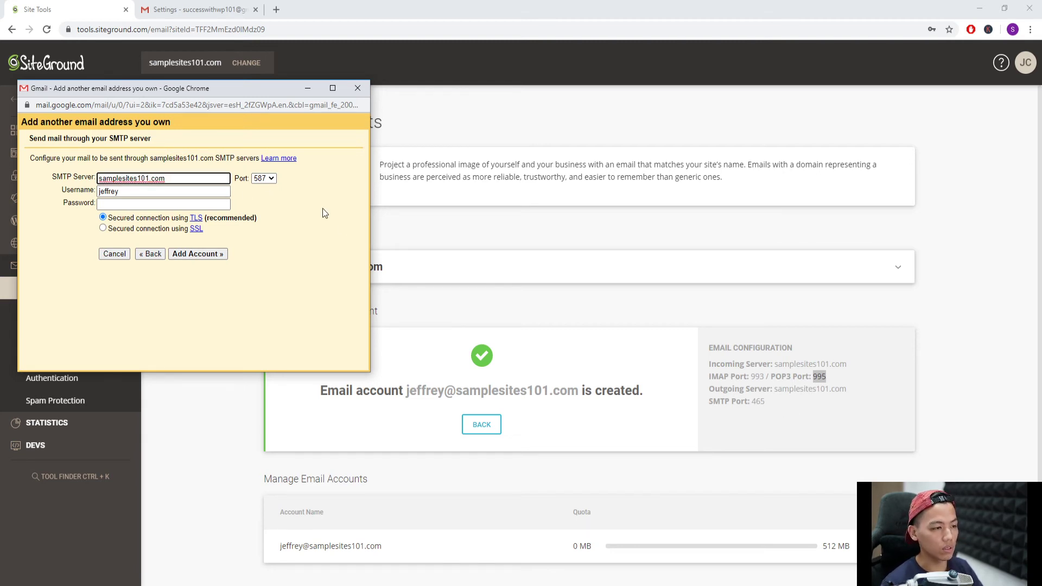
pyautogui.click(272, 178)
pyautogui.click(269, 200)
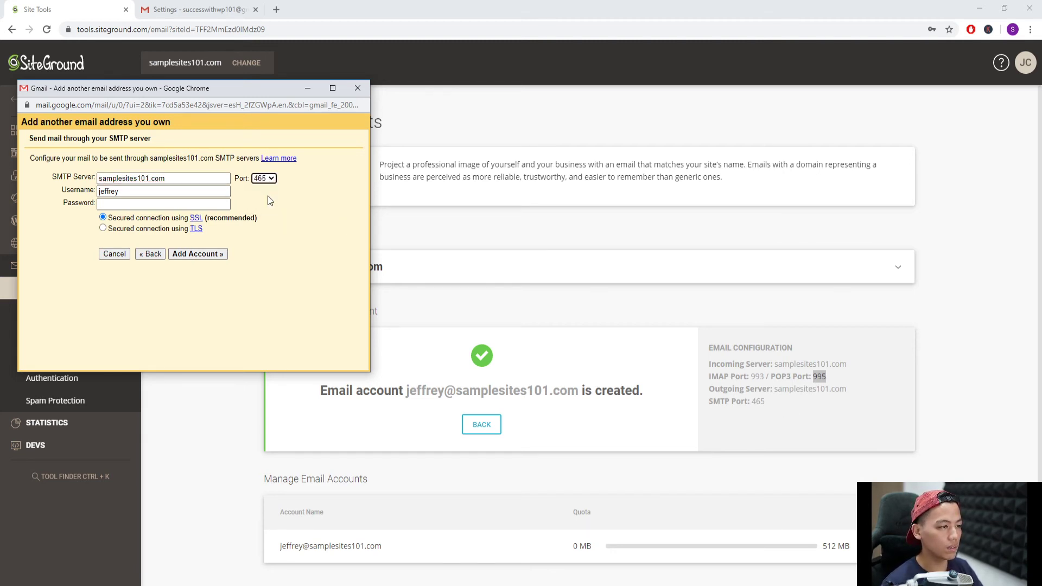
pyautogui.click(168, 192)
pyautogui.write('@')
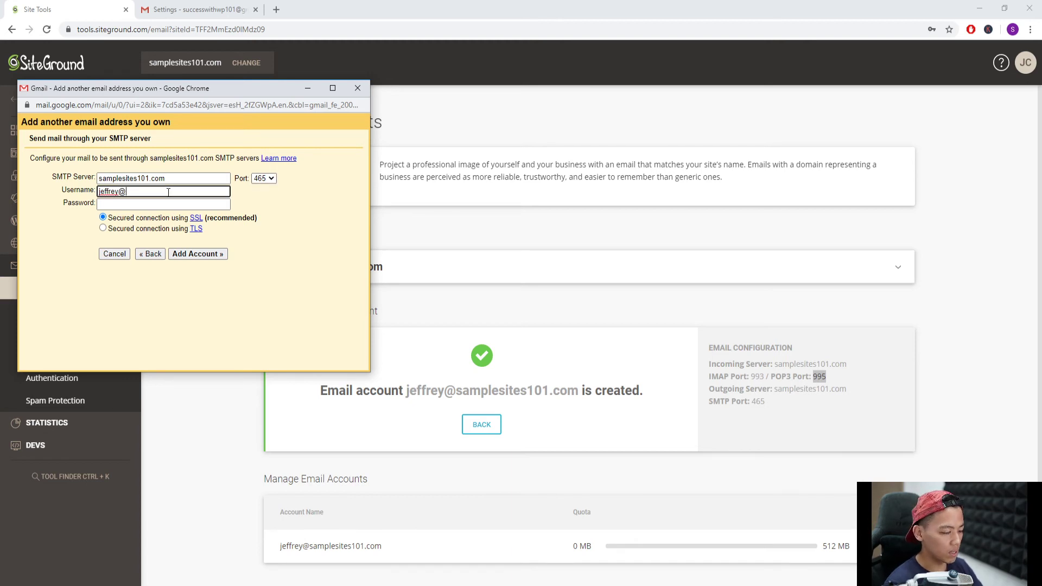
pyautogui.write('samplesites101.com')
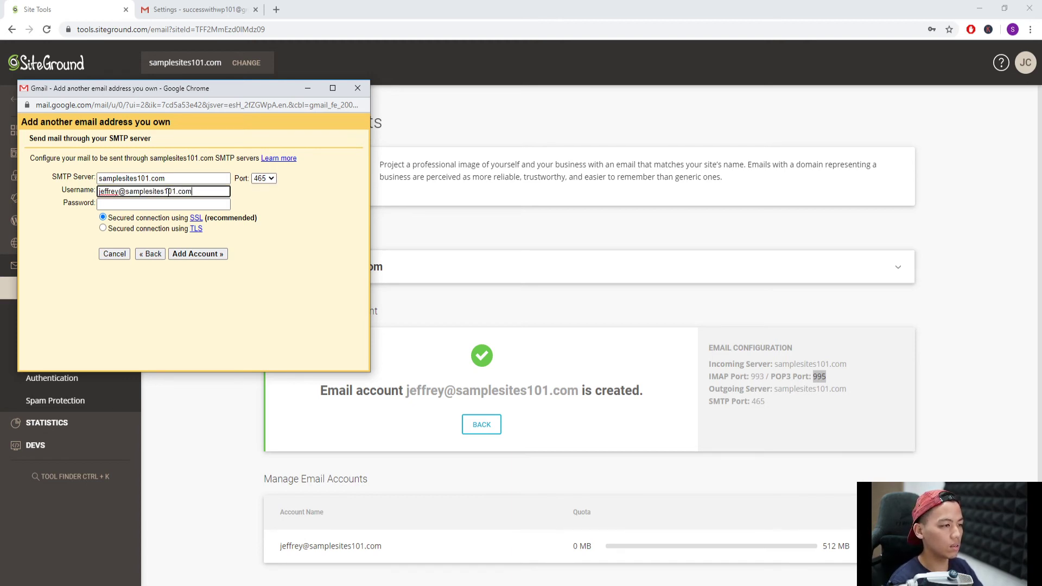
pyautogui.press('Tab')
pyautogui.write('•')
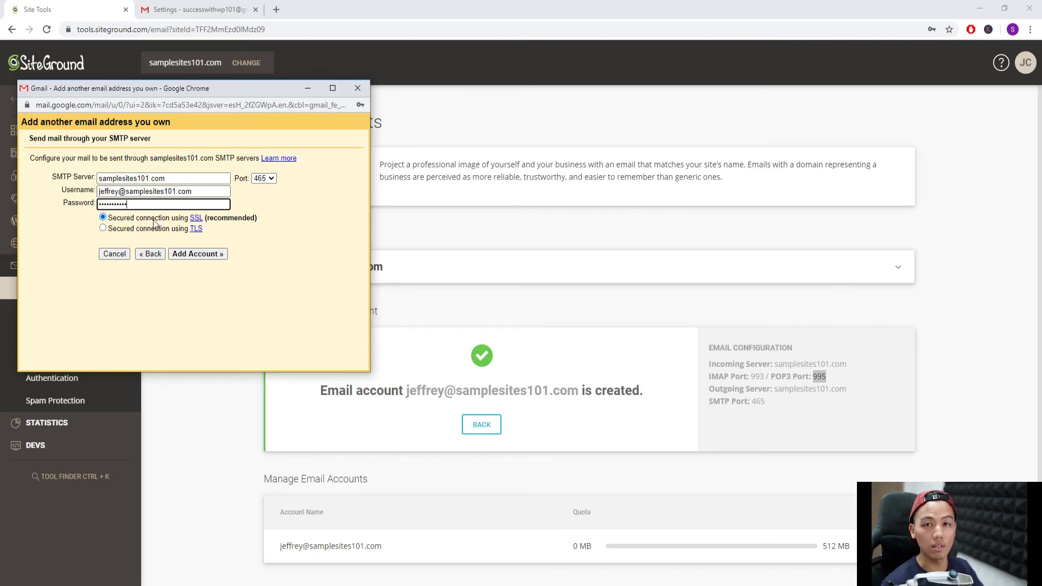
pyautogui.click(198, 255)
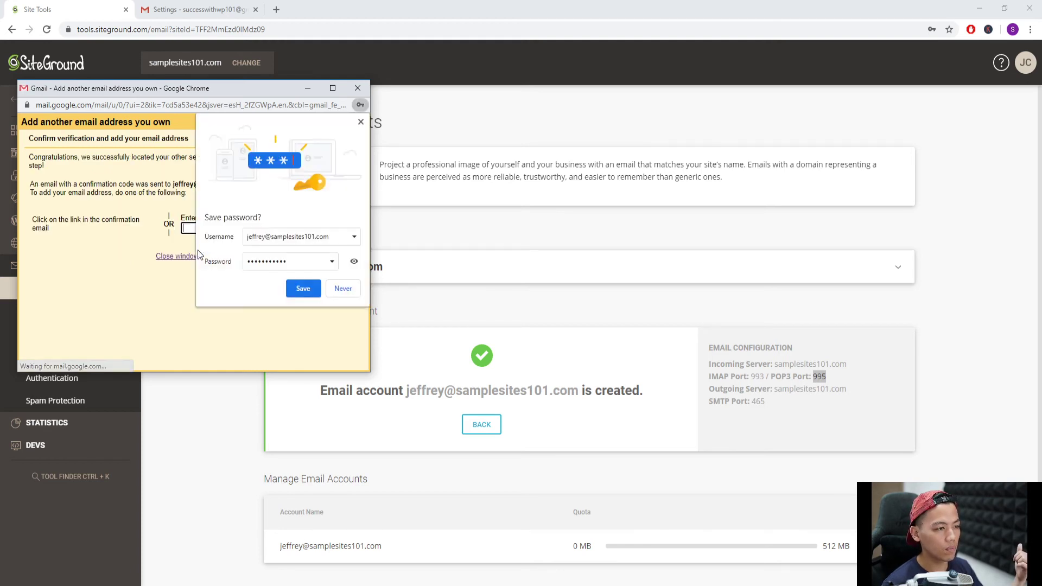
# - Close the save-password bubble and return to the Gmail Settings tab
pyautogui.click(363, 126)
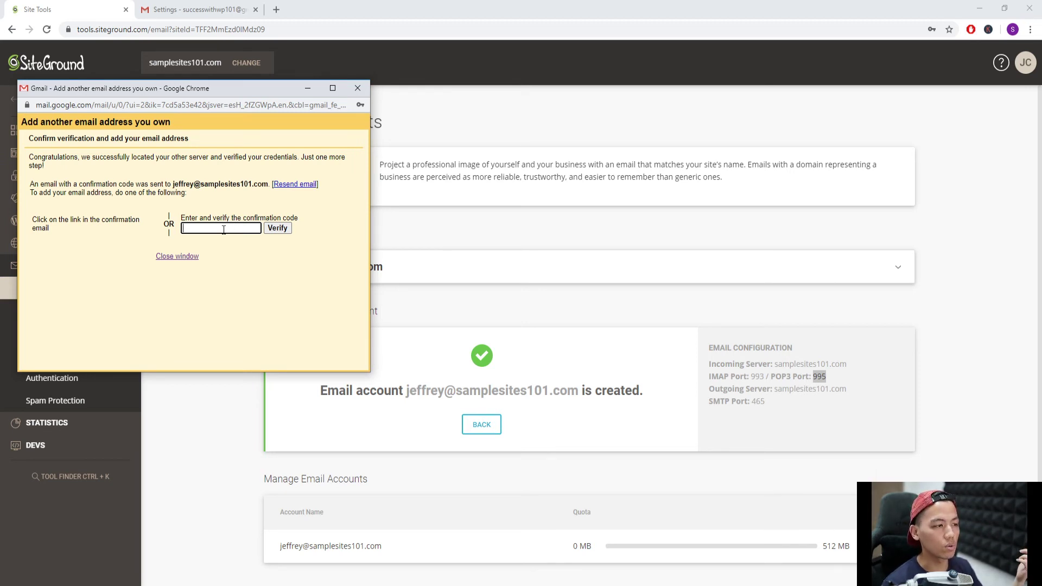
pyautogui.click(196, 13)
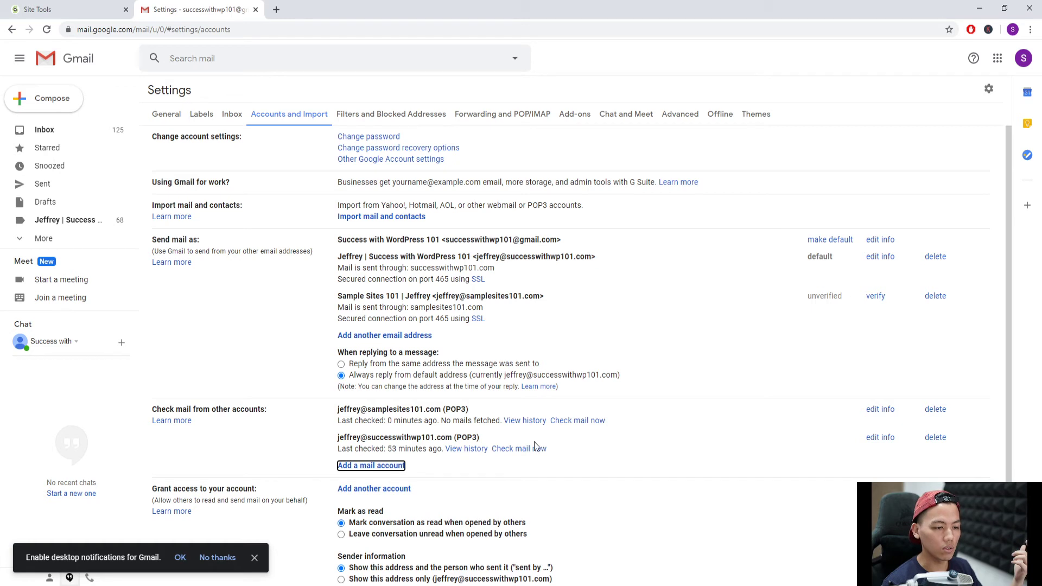
# - Check mail now for the samplesites101.com POP3 account, then go to the inbox
pyautogui.click(577, 423)
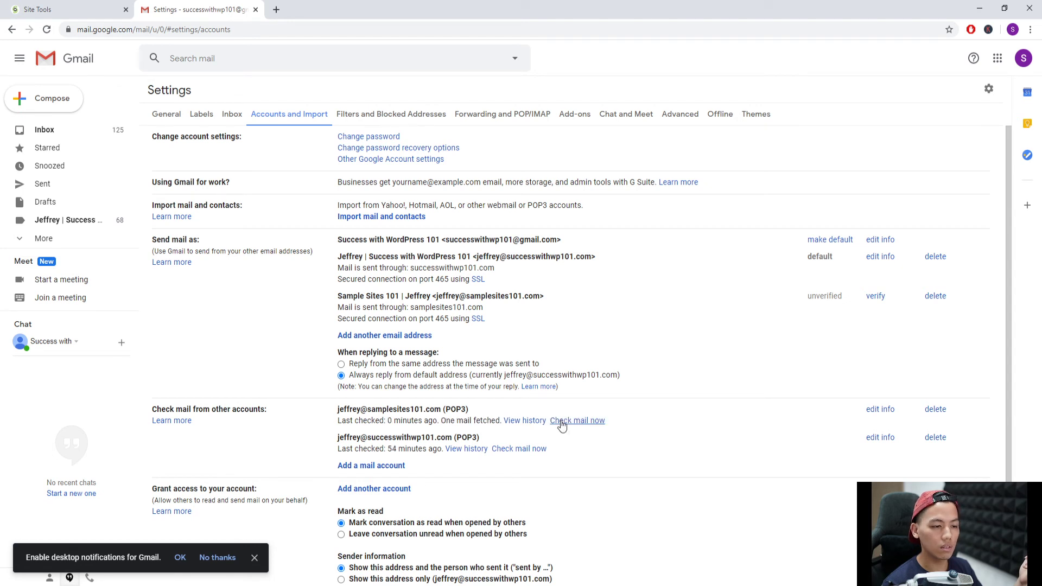
pyautogui.moveTo(441, 421); pyautogui.dragTo(497, 422)
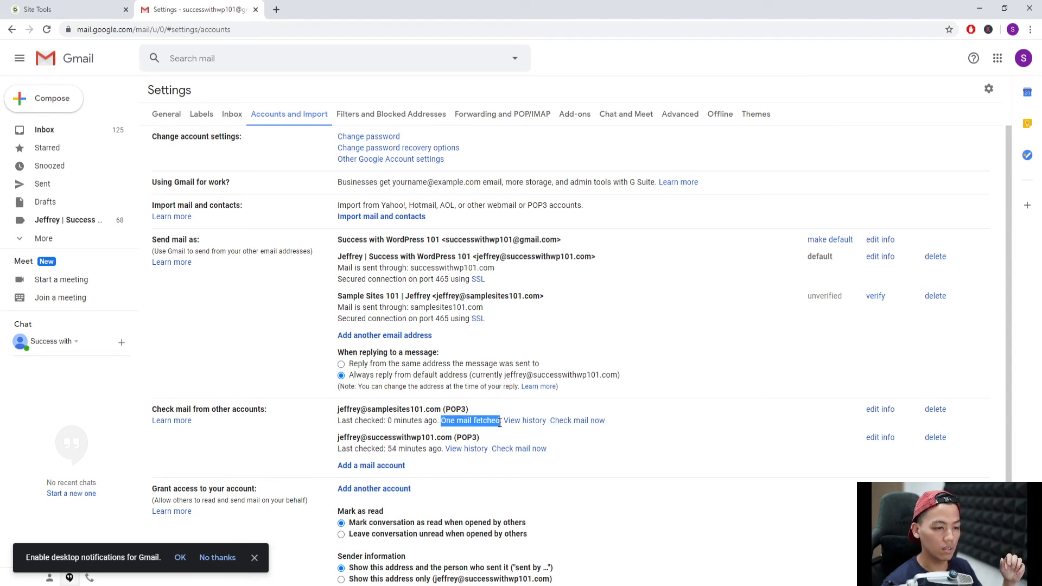
pyautogui.click(496, 423)
pyautogui.click(54, 130)
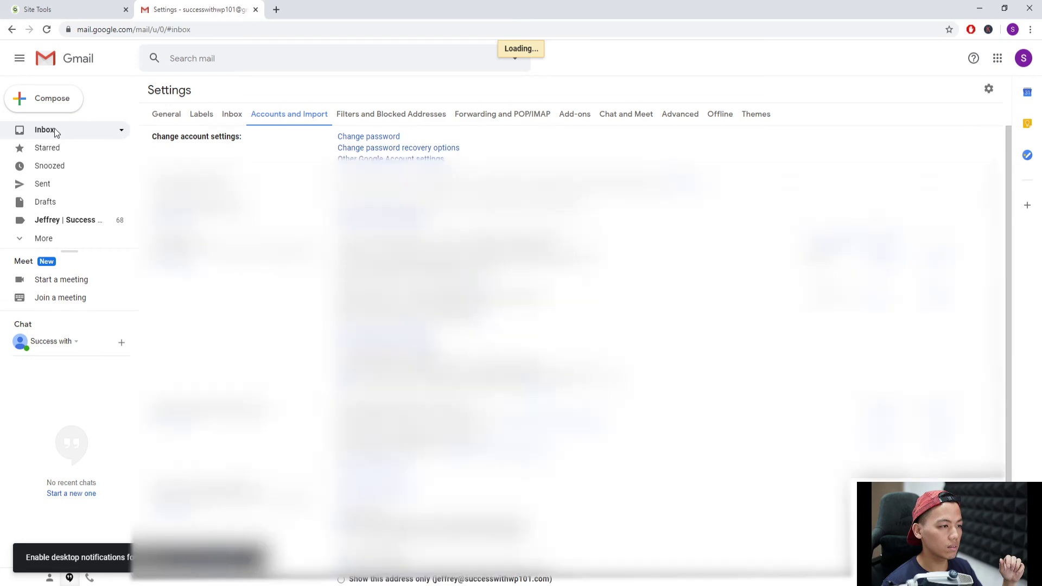
# - Copy the confirmation code from the Gmail Confirmation email
pyautogui.click(434, 148)
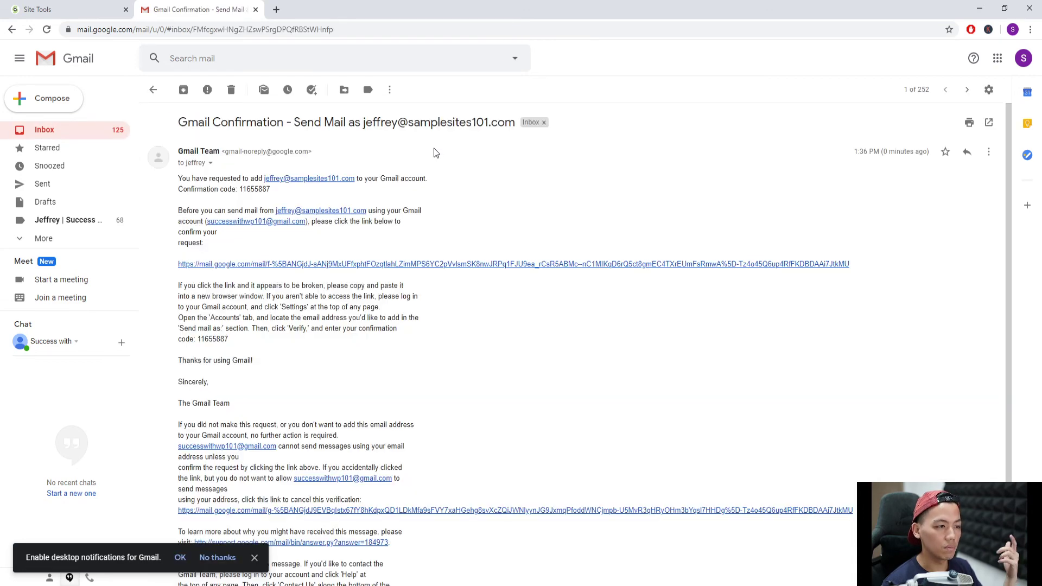
pyautogui.tripleClick(242, 190)
pyautogui.click(244, 194)
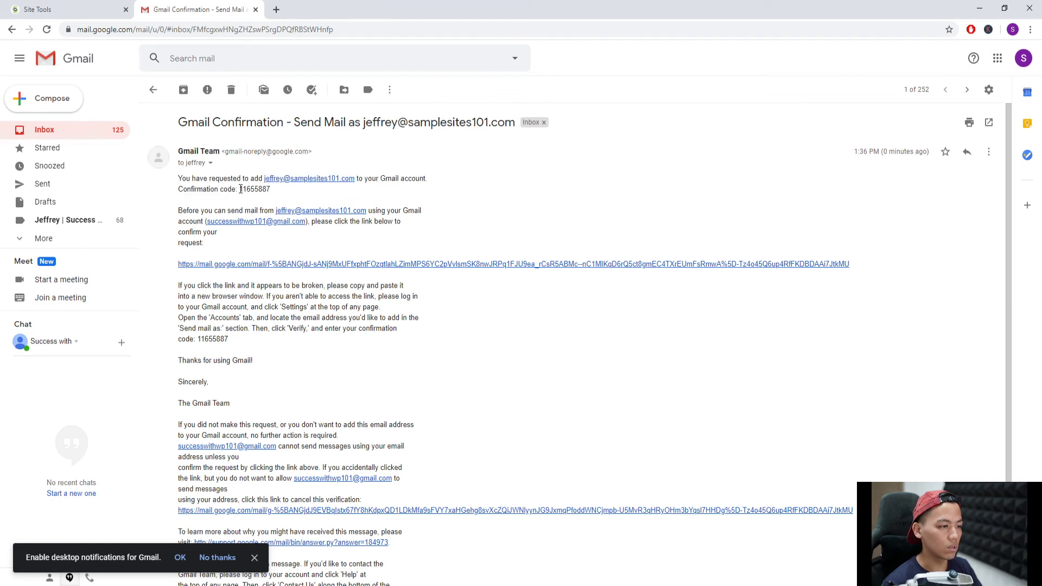
pyautogui.moveTo(239, 190); pyautogui.dragTo(271, 190)
pyautogui.hotkey('ctrl', 'c')
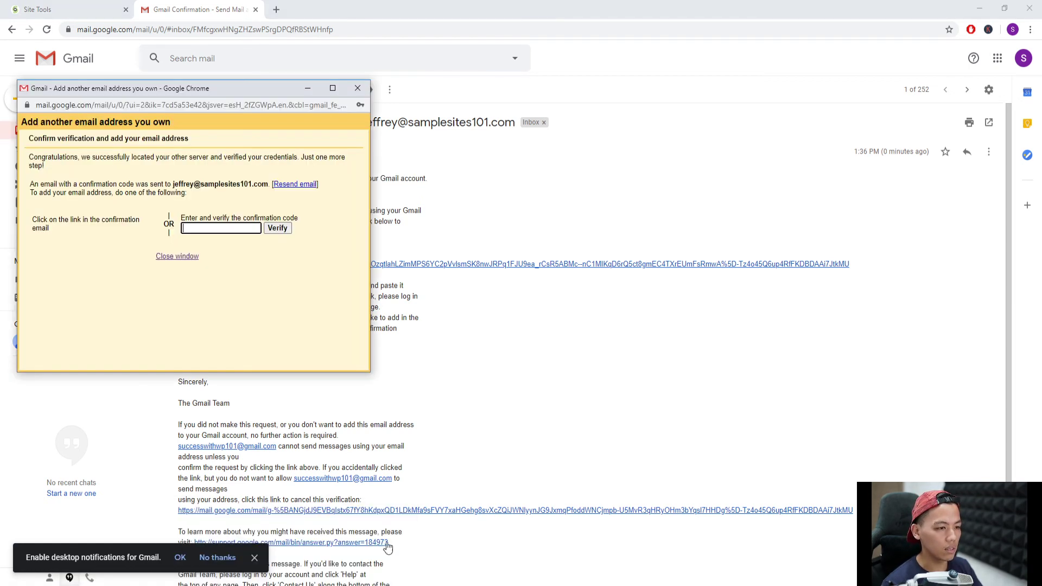
# - Paste the code into the verification window to verify the samplesites101.com alias, then open full Gmail Settings
pyautogui.hotkey('alt', 'Tab')
pyautogui.hotkey('ctrl', 'v')
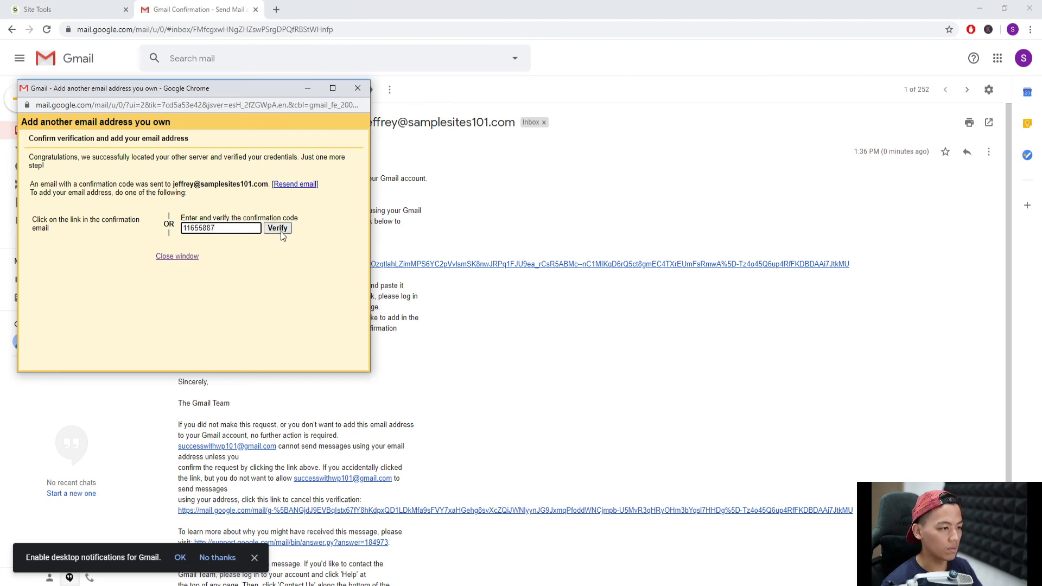
pyautogui.click(278, 229)
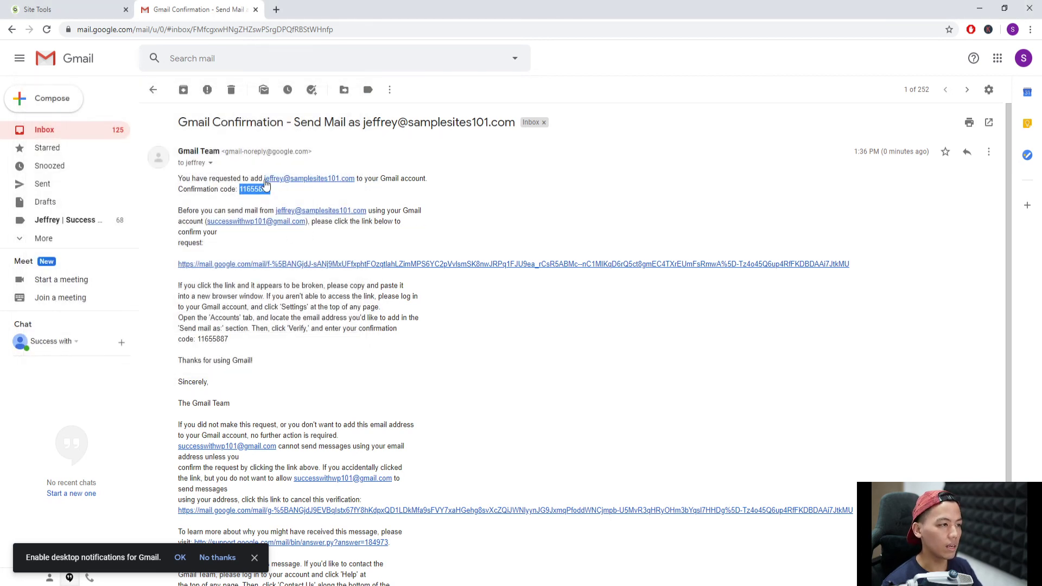
pyautogui.click(987, 100)
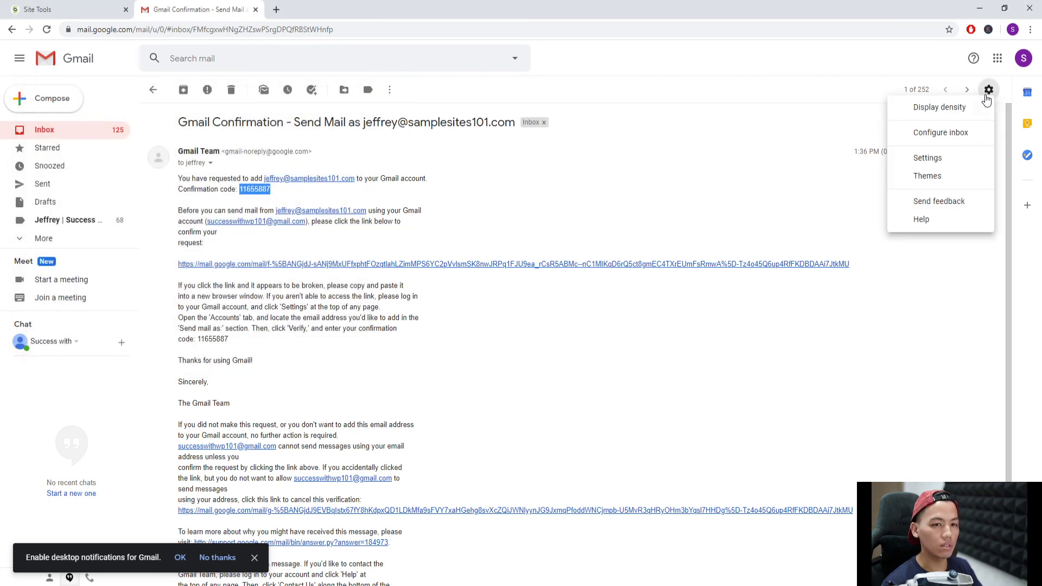
pyautogui.click(951, 161)
# - Show the Accounts and Import tab listing the verified Sample Sites 101 address on port 465 with SSL
pyautogui.click(276, 115)
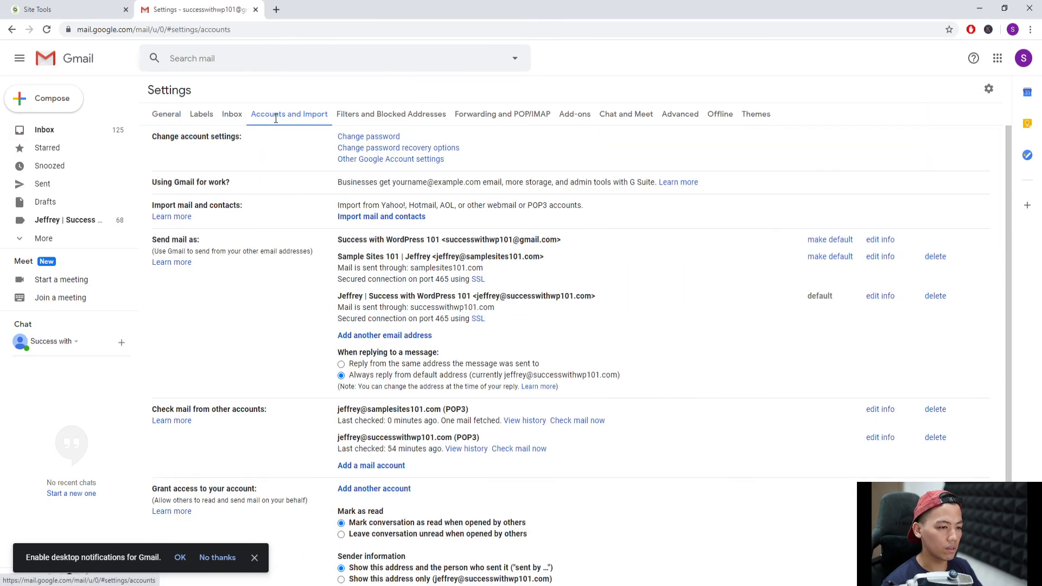